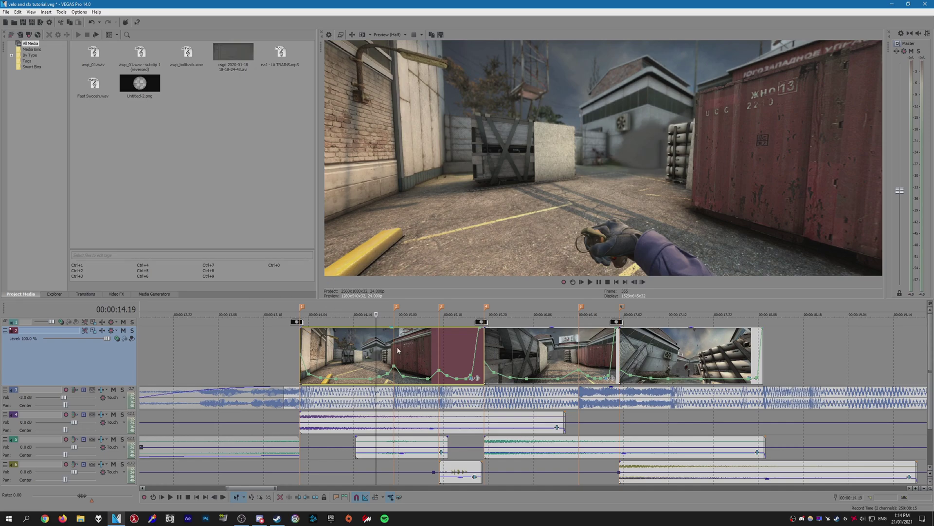
Step: Apply the default S_DissolveShake video effect to the first video clip
{"action": "left_click", "coordinate": [116, 294]}
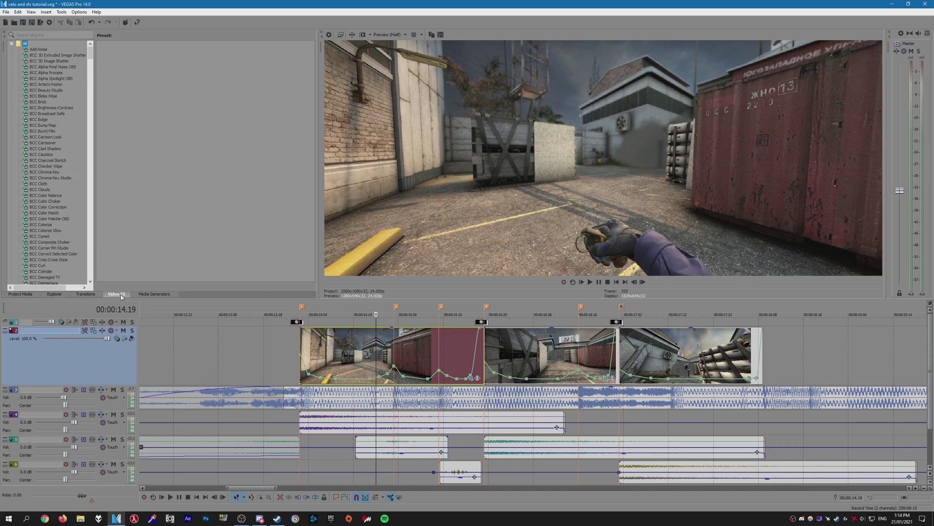
{"action": "left_click_drag", "start_coordinate": [92, 105], "coordinate": [92, 195]}
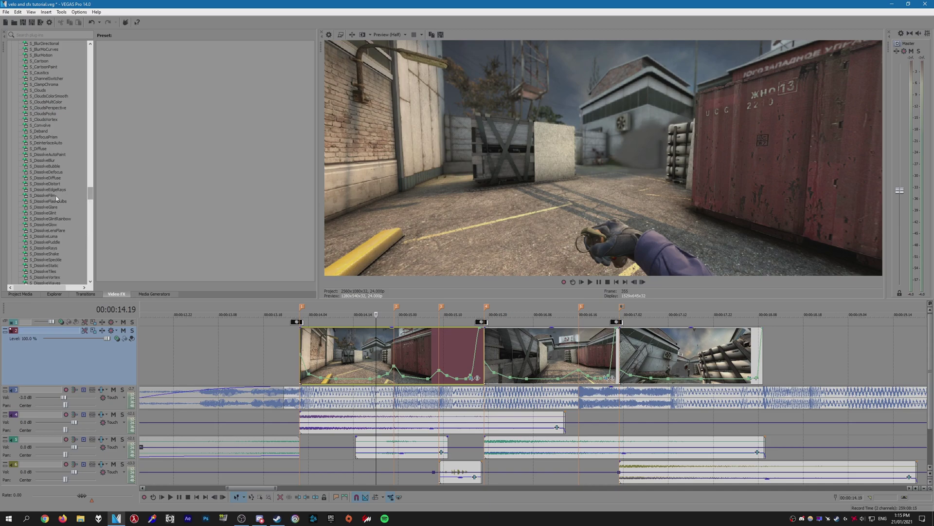
{"action": "left_click", "coordinate": [52, 254]}
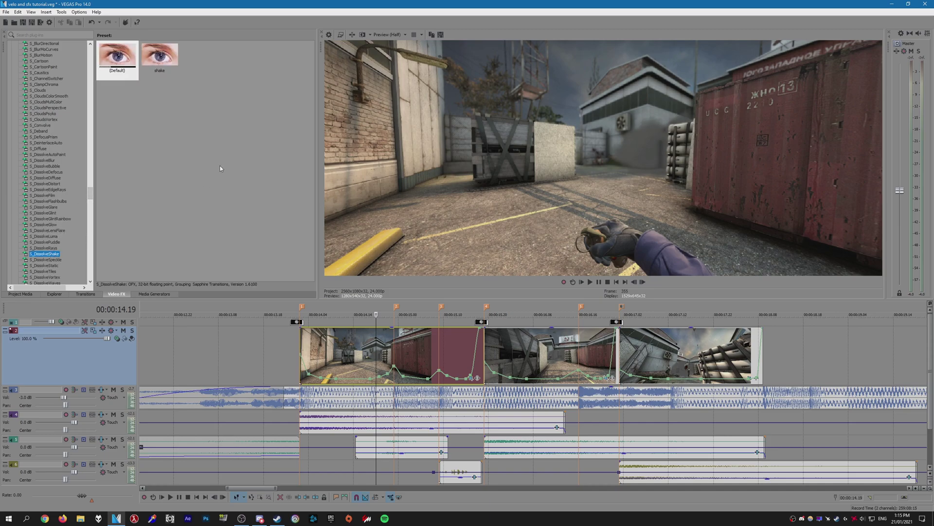
{"action": "left_click_drag", "start_coordinate": [115, 74], "coordinate": [316, 351]}
Step: At the first frame of the clip, set Dissolve Amount to 0.136 and turn on animation for that parameter
{"action": "scroll", "coordinate": [428, 355], "scroll_direction": "up", "scroll_amount": 2}
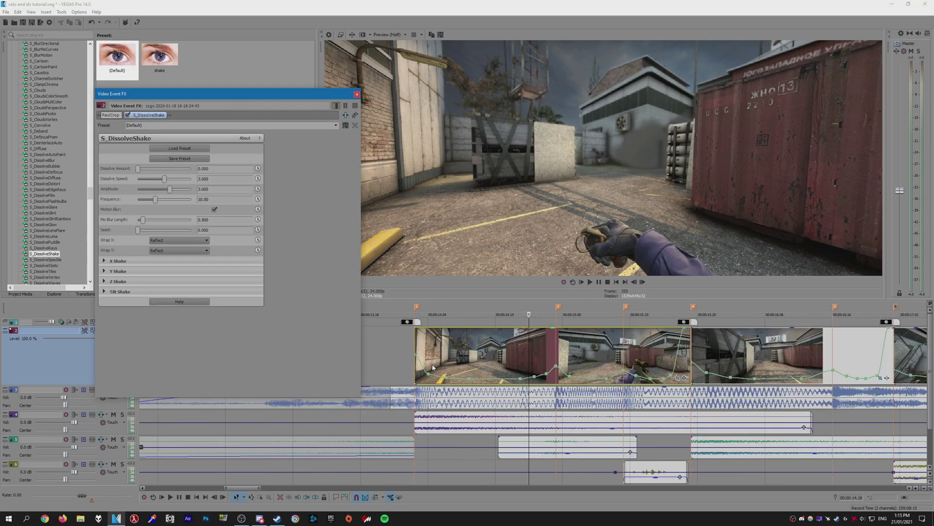
{"action": "left_click", "coordinate": [415, 351]}
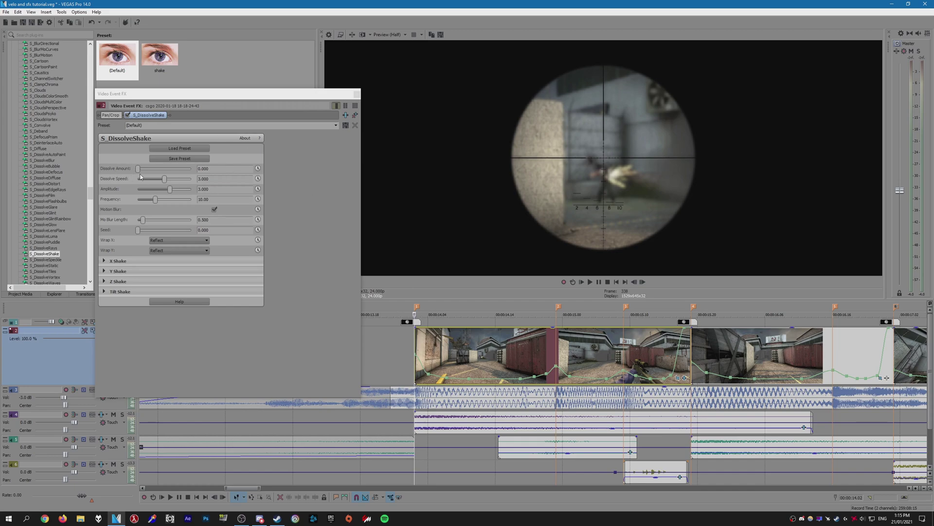
{"action": "left_click", "coordinate": [138, 170]}
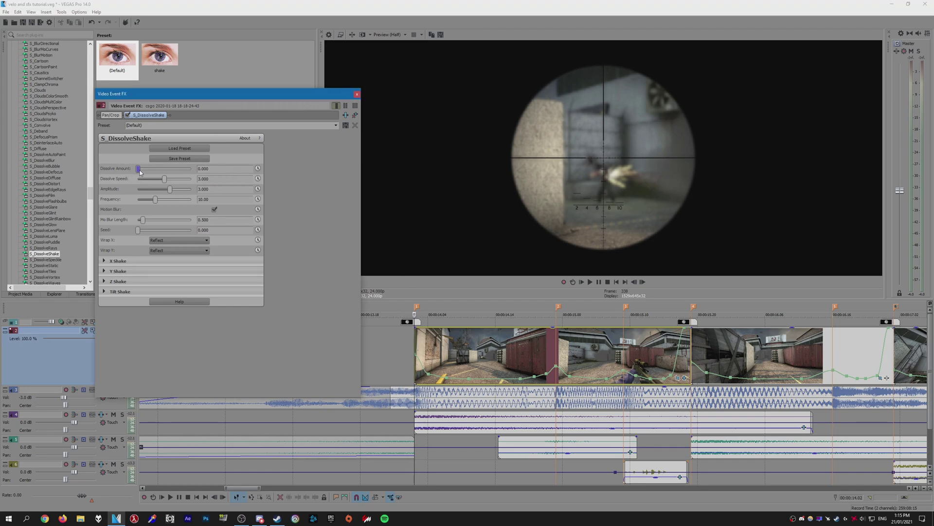
{"action": "left_click_drag", "start_coordinate": [140, 171], "coordinate": [146, 171]}
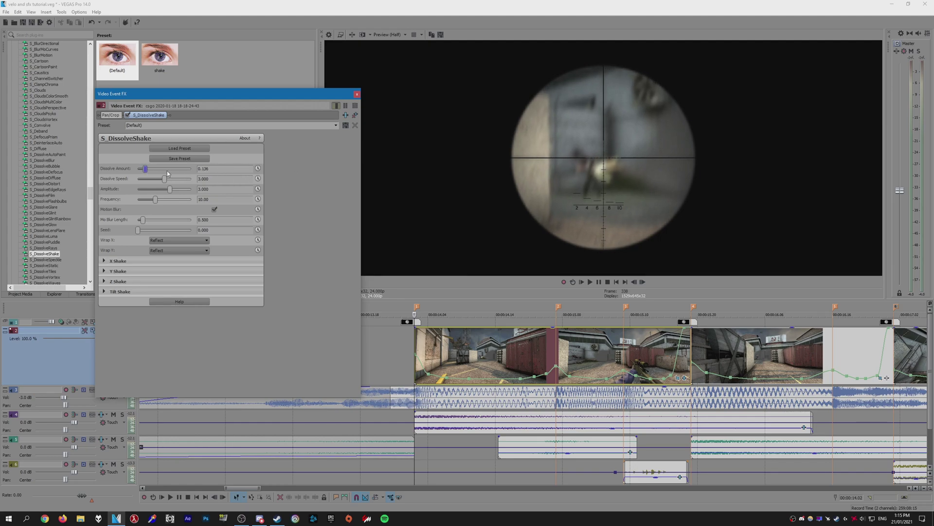
{"action": "left_click", "coordinate": [258, 170]}
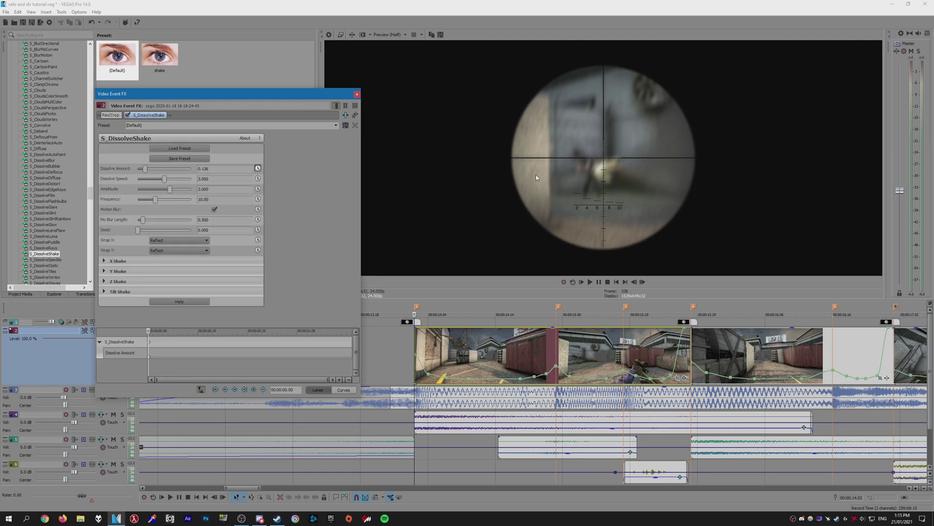
Step: Add a keyframe with Dissolve Amount 0.000 six frames into the clip
{"action": "left_click", "coordinate": [643, 283]}
{"action": "left_click", "coordinate": [644, 282]}
{"action": "left_click", "coordinate": [643, 283]}
{"action": "left_click", "coordinate": [644, 283]}
{"action": "left_click", "coordinate": [643, 283]}
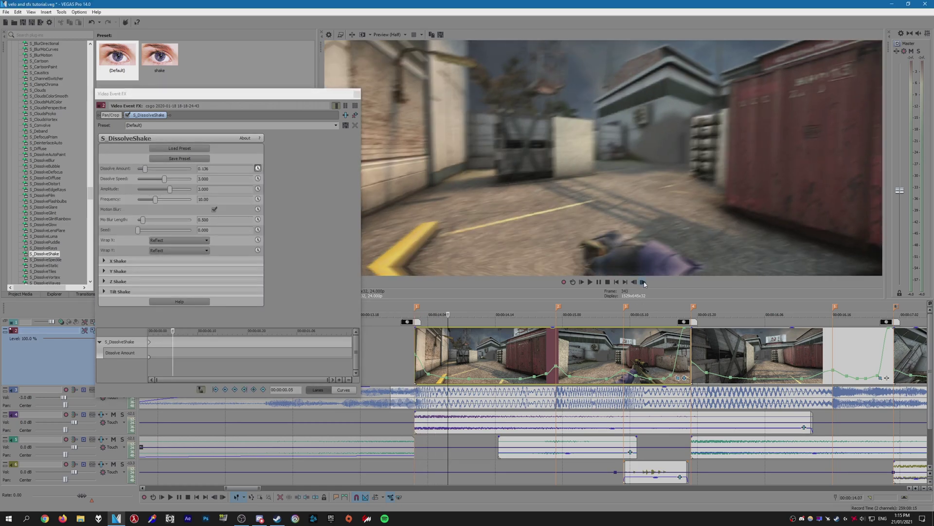
{"action": "left_click", "coordinate": [644, 283]}
{"action": "left_click_drag", "start_coordinate": [145, 169], "coordinate": [50, 170]}
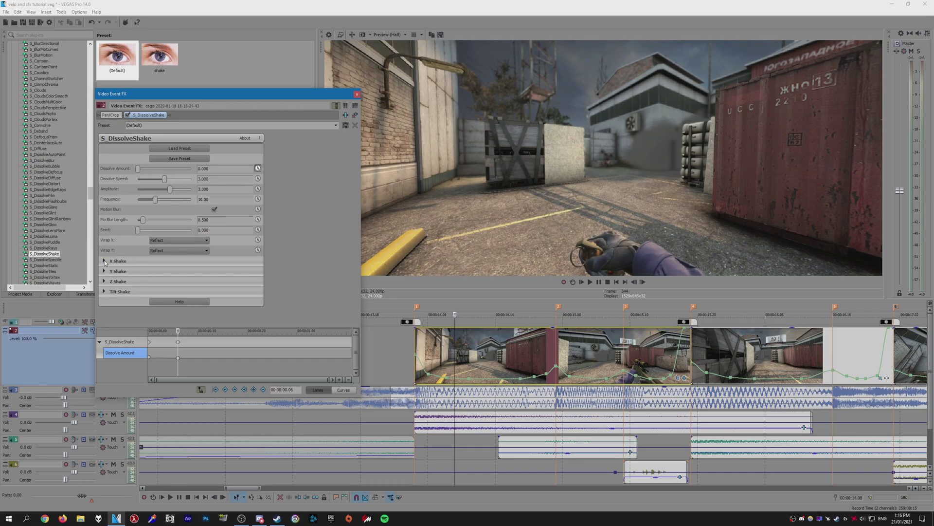
Step: With a shaking frame near the clip's start in the preview, set the X Shake random amplitude to 0.000
{"action": "left_click", "coordinate": [104, 260]}
{"action": "scroll", "coordinate": [288, 278], "scroll_direction": "down", "scroll_amount": 1}
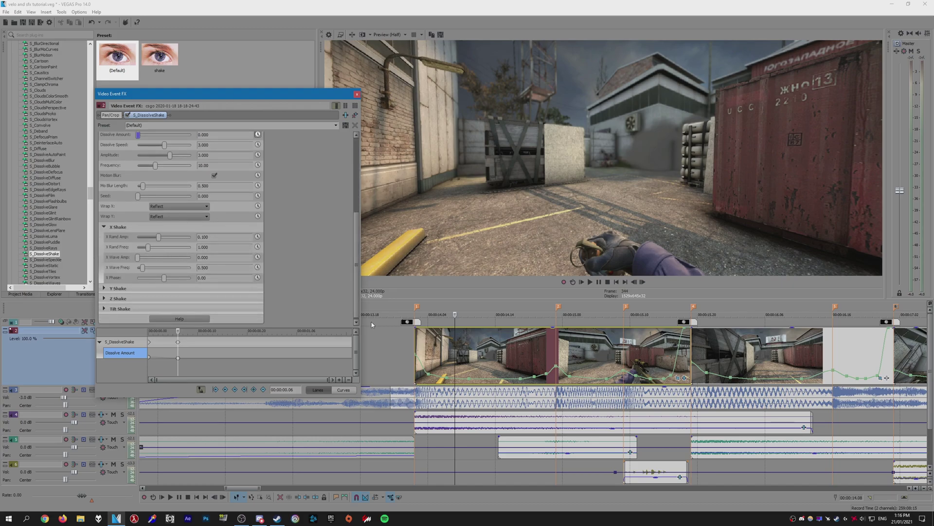
{"action": "left_click", "coordinate": [420, 339]}
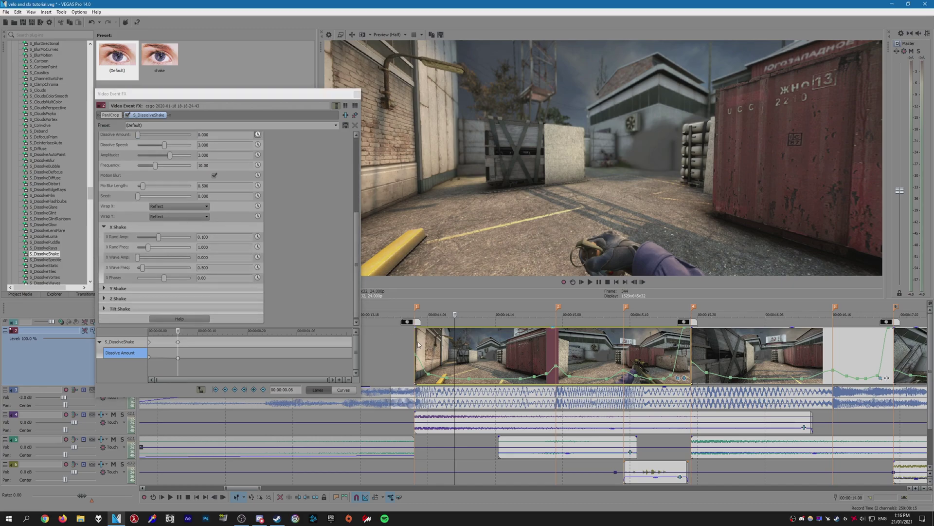
{"action": "left_click_drag", "start_coordinate": [159, 238], "coordinate": [191, 238]}
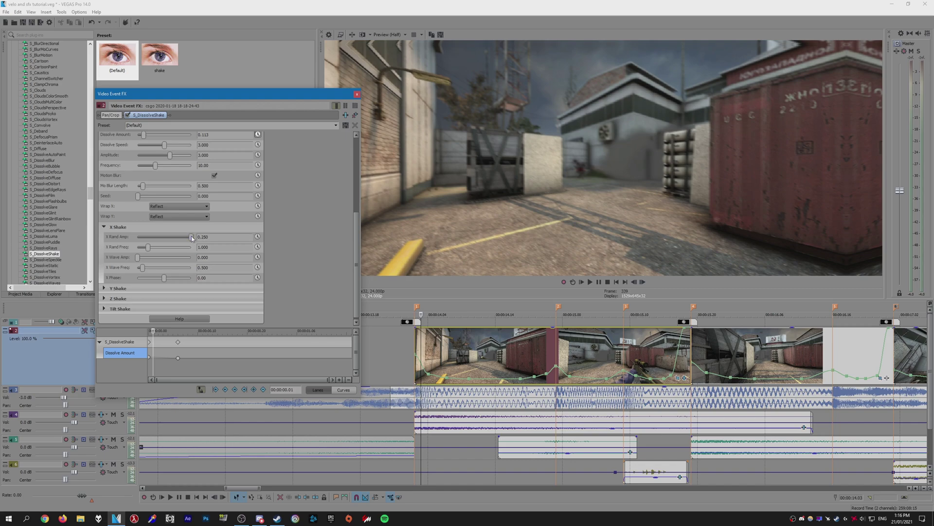
{"action": "mouse_move", "coordinate": [191, 238]}
{"action": "left_mouse_down"}
{"action": "mouse_move", "coordinate": [143, 238]}
{"action": "mouse_move", "coordinate": [196, 238]}
{"action": "left_mouse_up"}
{"action": "left_click_drag", "start_coordinate": [196, 239], "coordinate": [141, 237]}
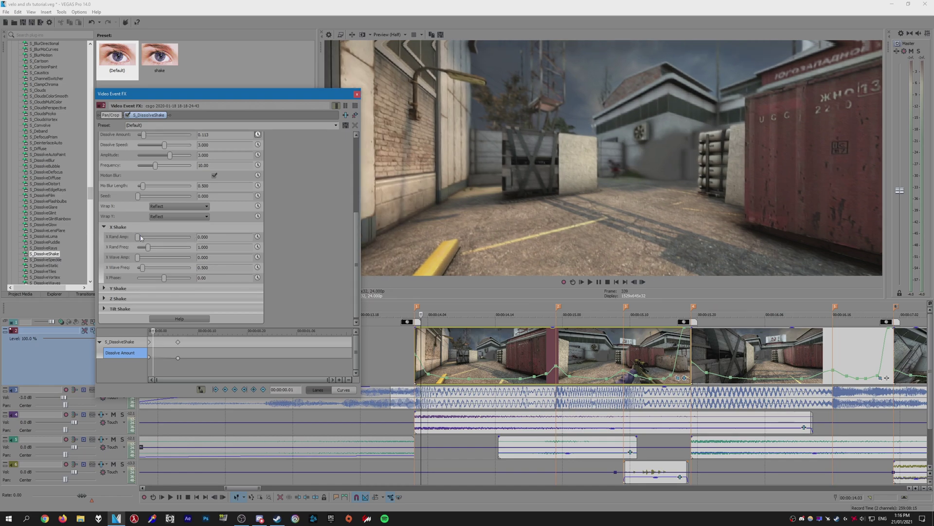
{"action": "left_click", "coordinate": [104, 227]}
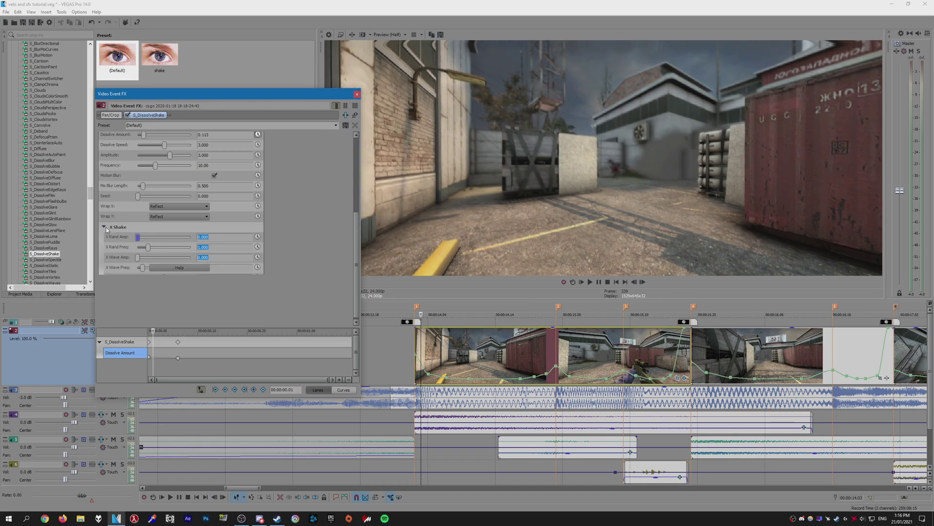
Step: Set the Y Shake random amplitude to 0.088 and its random frequency to 0.816
{"action": "scroll", "coordinate": [287, 278], "scroll_direction": "down", "scroll_amount": 3}
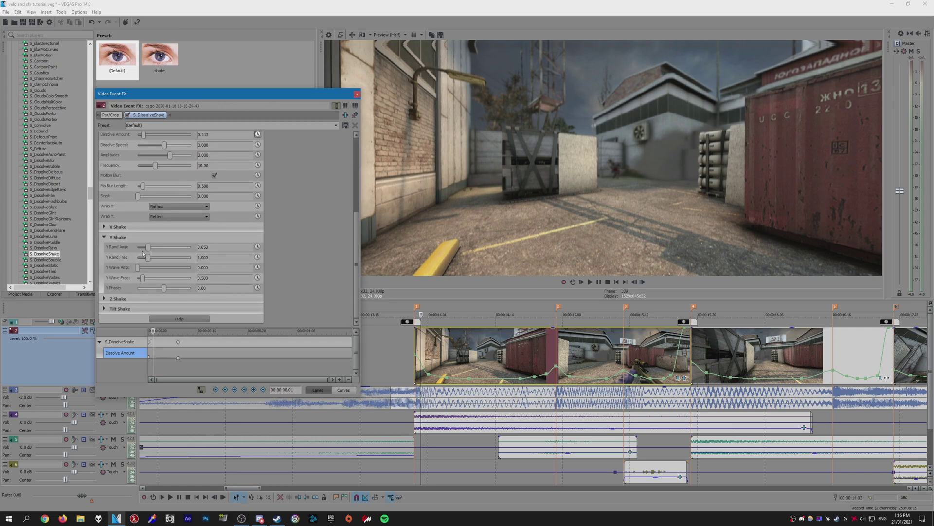
{"action": "left_click_drag", "start_coordinate": [148, 249], "coordinate": [192, 252]}
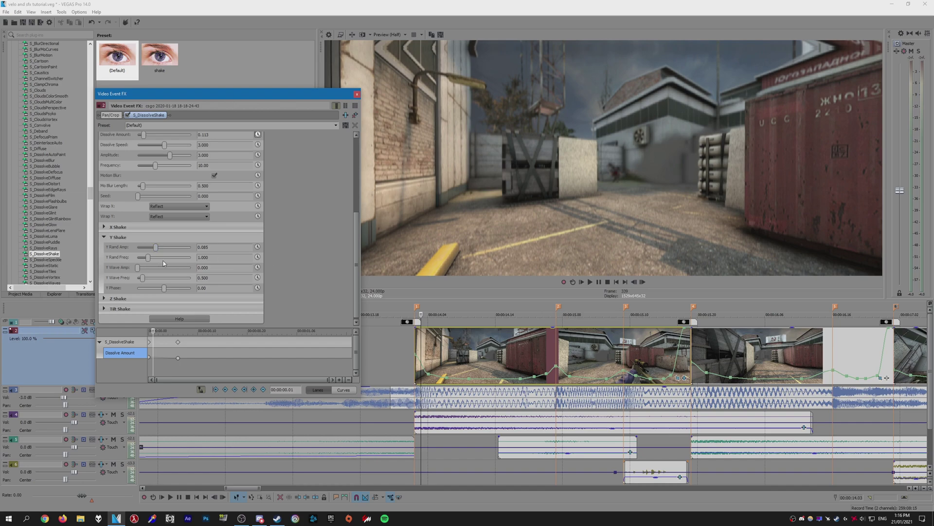
{"action": "left_click_drag", "start_coordinate": [145, 259], "coordinate": [145, 260]}
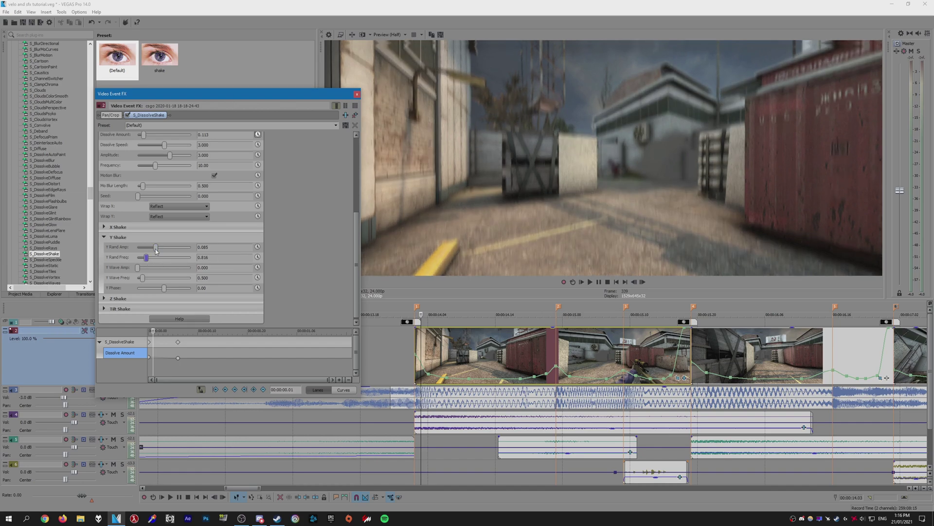
{"action": "left_click_drag", "start_coordinate": [156, 251], "coordinate": [158, 252]}
Step: Try a Z Shake random amplitude of 0.250 and return it to 0.000
{"action": "left_click", "coordinate": [105, 298]}
{"action": "scroll", "coordinate": [273, 300], "scroll_direction": "down", "scroll_amount": 3}
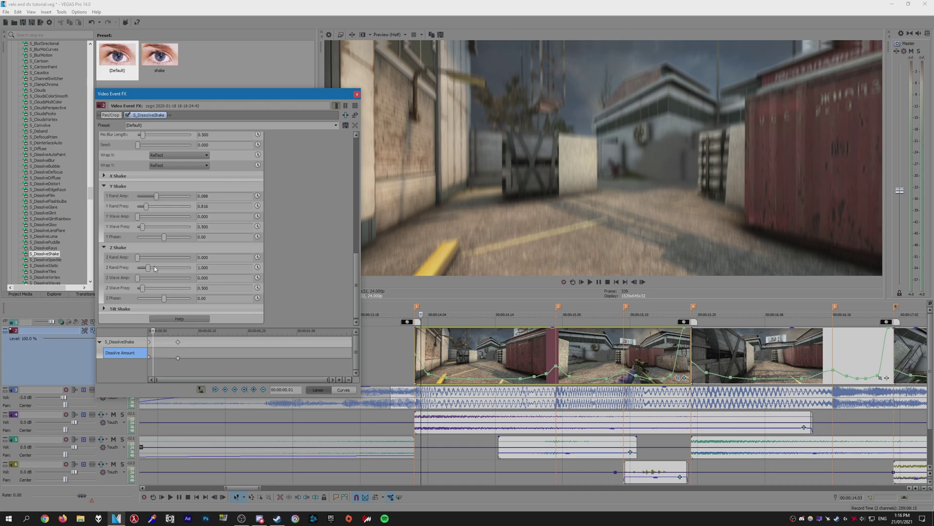
{"action": "left_click_drag", "start_coordinate": [138, 257], "coordinate": [253, 261]}
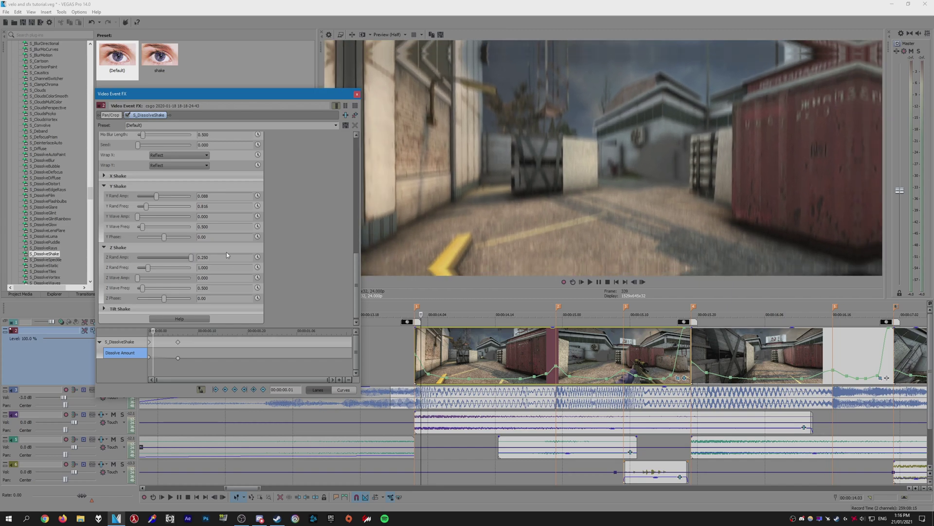
{"action": "left_click_drag", "start_coordinate": [190, 257], "coordinate": [137, 257]}
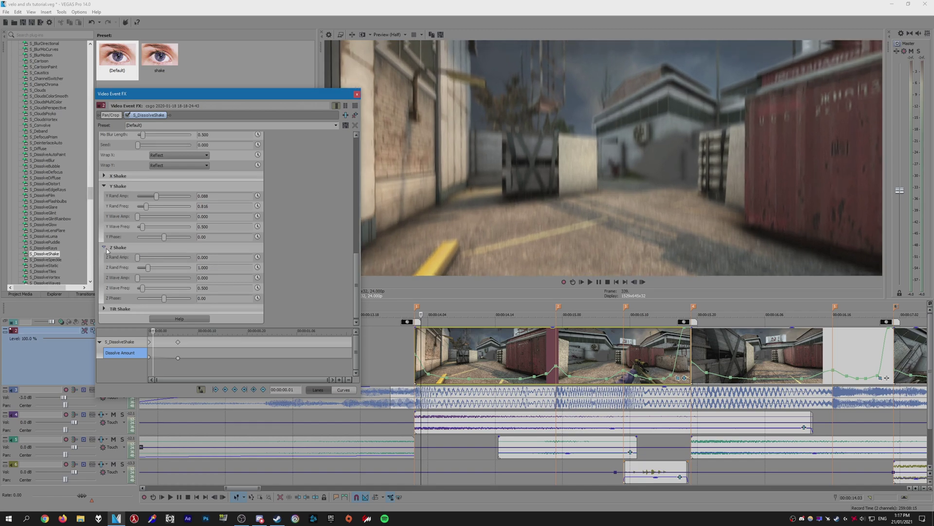
{"action": "left_click", "coordinate": [104, 247]}
Step: Set the Tilt Shake random amplitude to 13.47 and its random frequency to 0.510
{"action": "left_click", "coordinate": [104, 260]}
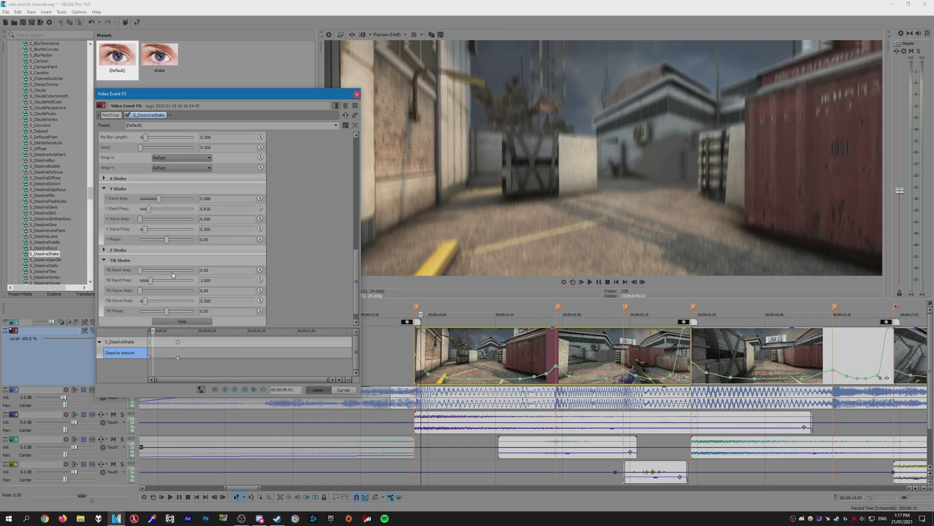
{"action": "mouse_move", "coordinate": [141, 270]}
{"action": "left_mouse_down"}
{"action": "mouse_move", "coordinate": [157, 271]}
{"action": "mouse_move", "coordinate": [145, 284]}
{"action": "left_mouse_up"}
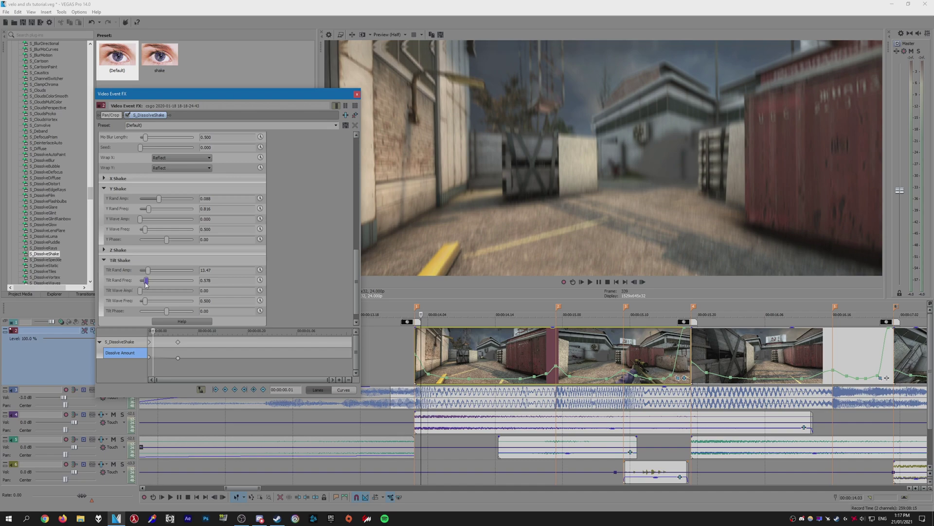
{"action": "left_click_drag", "start_coordinate": [146, 283], "coordinate": [145, 282]}
Step: Play the timeline from just before the first clip to preview the shake, and review the S_DissolveShake settings
{"action": "left_click", "coordinate": [389, 349]}
{"action": "key", "text": "space"}
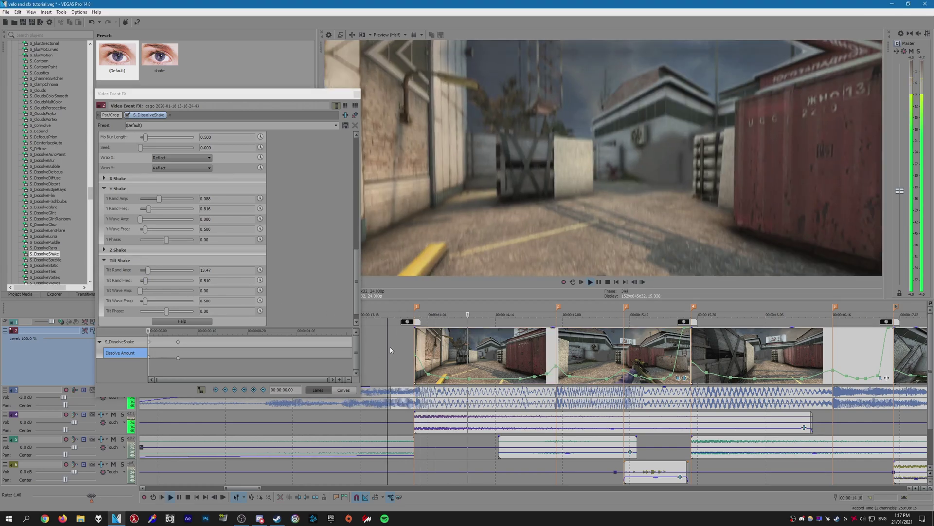
{"action": "left_click", "coordinate": [394, 347]}
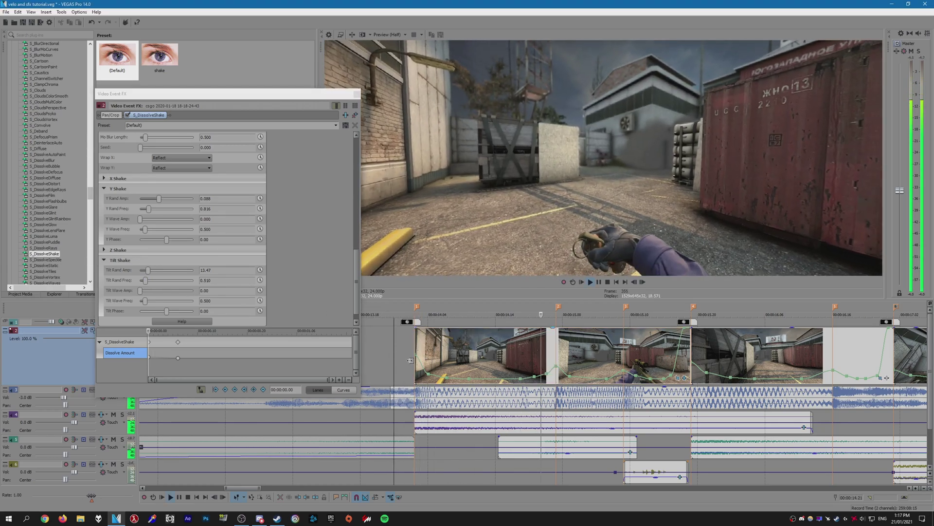
{"action": "left_click", "coordinate": [387, 358]}
{"action": "key", "text": "space"}
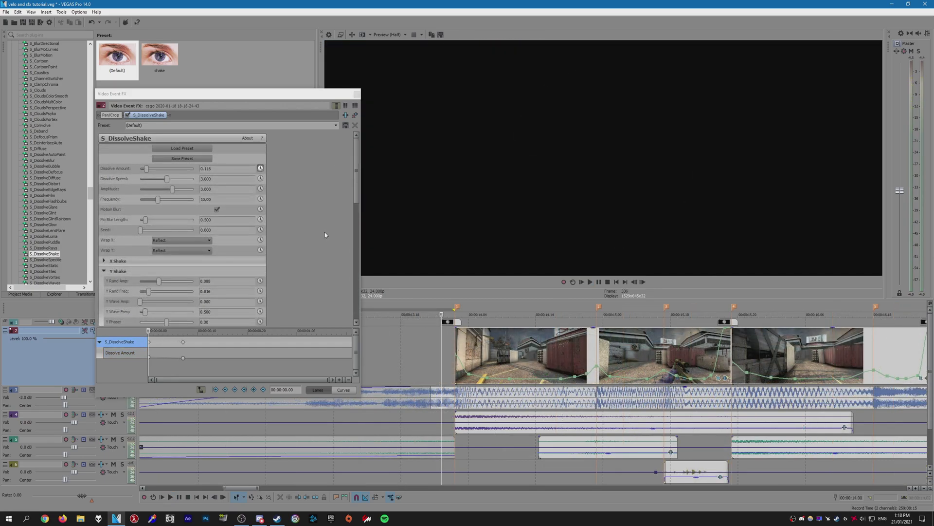
{"action": "scroll", "coordinate": [325, 234], "scroll_direction": "down", "scroll_amount": 3}
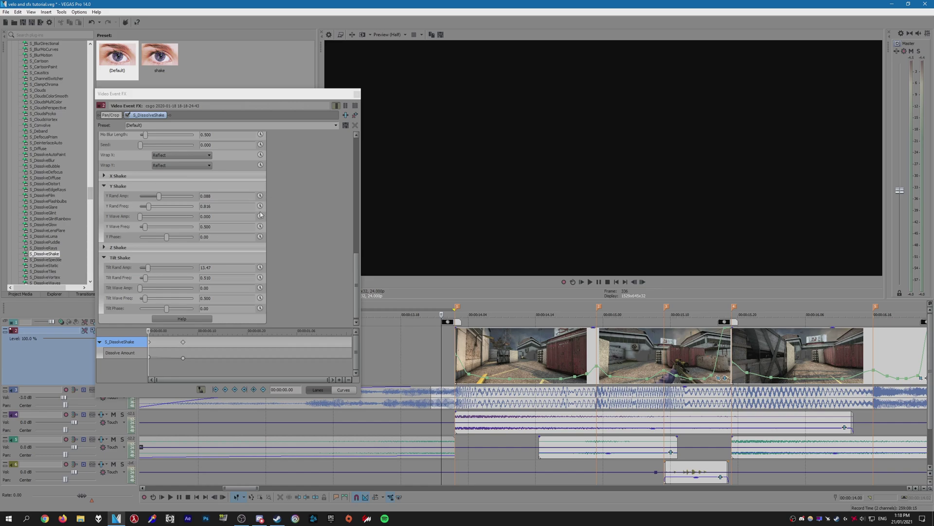
{"action": "scroll", "coordinate": [322, 233], "scroll_direction": "up", "scroll_amount": 2}
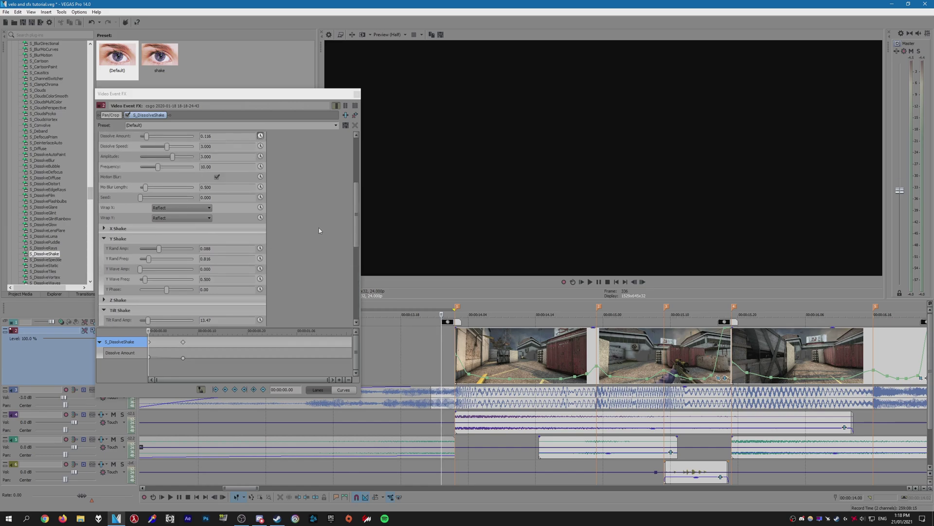
{"action": "scroll", "coordinate": [319, 229], "scroll_direction": "up", "scroll_amount": 1}
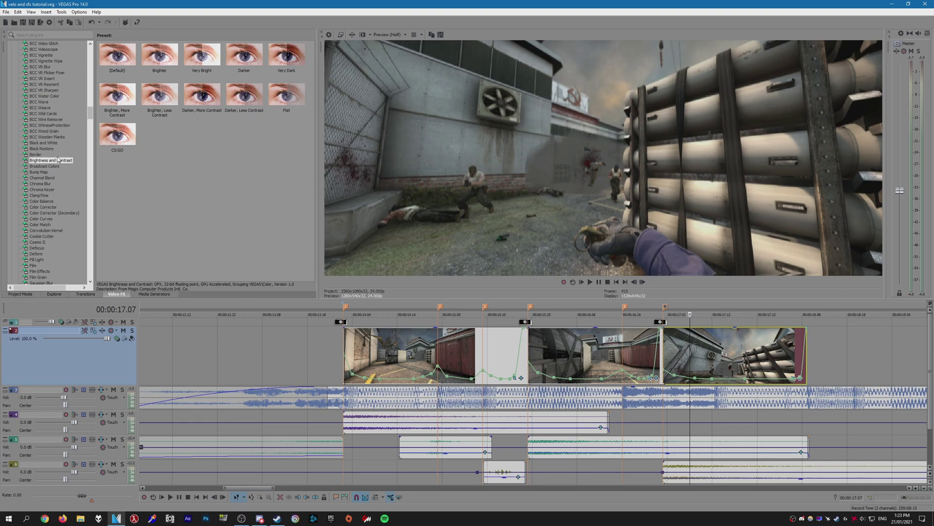
Step: Apply the default Brightness and Contrast effect to the third clip, with animated Brightness of 0.129 at the clip's start
{"action": "left_click", "coordinate": [118, 66]}
{"action": "left_click_drag", "start_coordinate": [117, 66], "coordinate": [683, 348]}
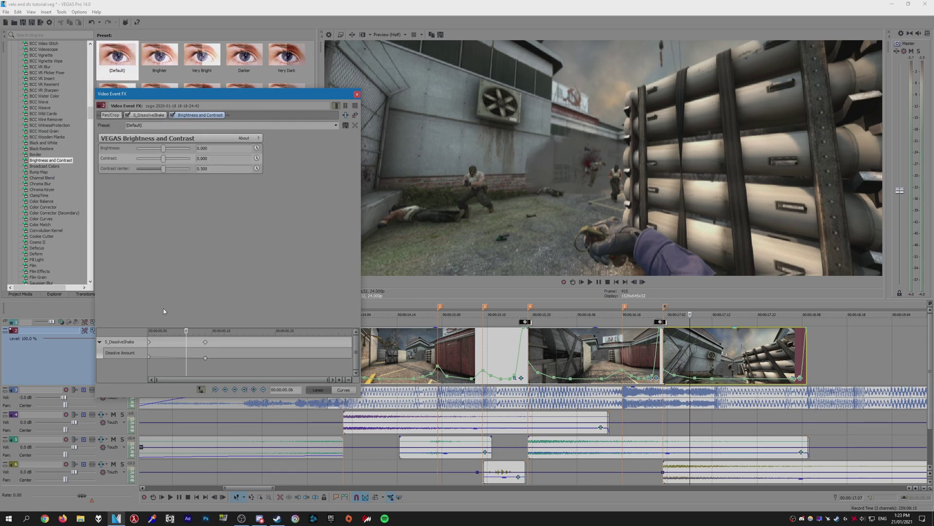
{"action": "left_click_drag", "start_coordinate": [186, 331], "coordinate": [147, 331]}
{"action": "left_click", "coordinate": [257, 148]}
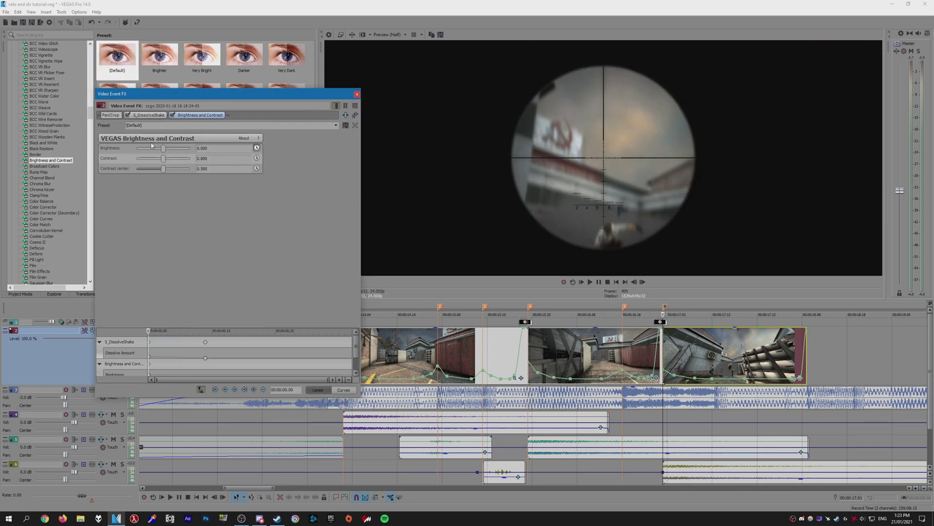
{"action": "left_click_drag", "start_coordinate": [163, 148], "coordinate": [168, 149]}
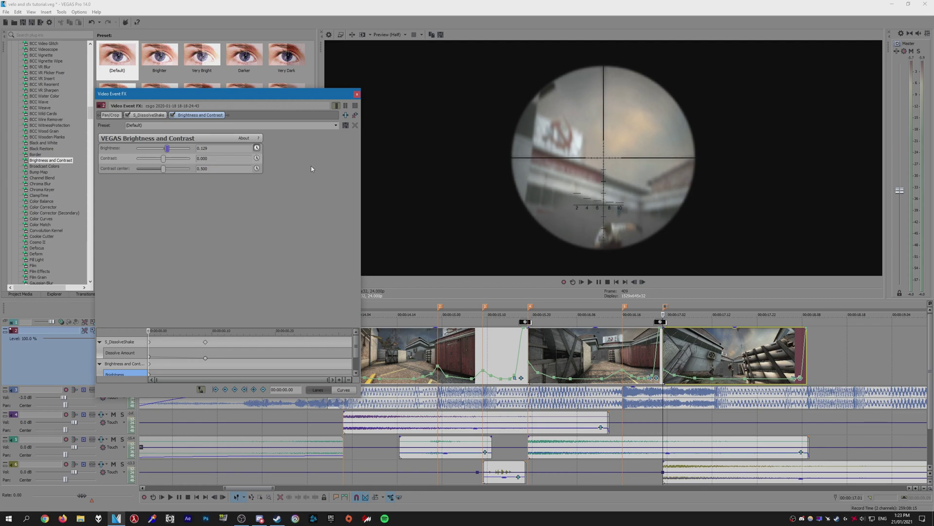
Step: Add a Brightness keyframe of 0 six frames into the third clip and close the effect settings
{"action": "left_click", "coordinate": [643, 282]}
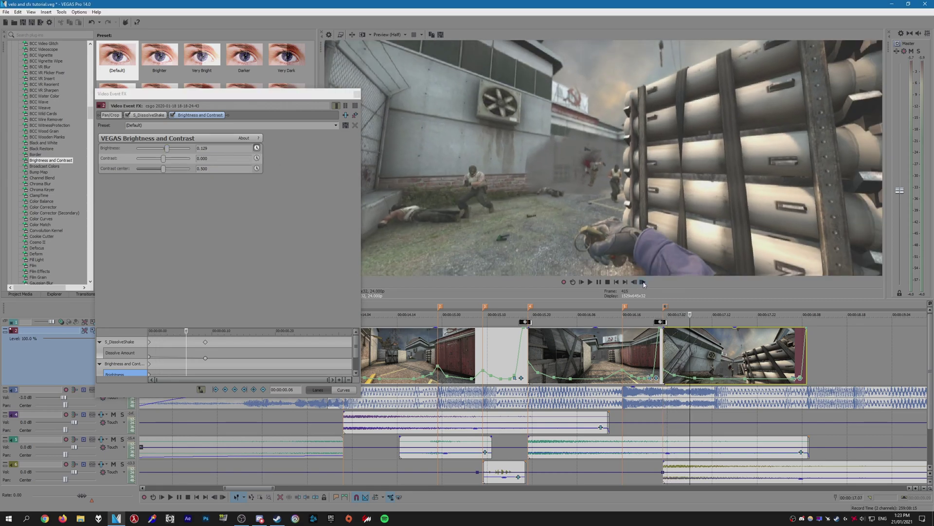
{"action": "left_click_drag", "start_coordinate": [216, 149], "coordinate": [157, 154]}
{"action": "type", "text": "0"}
{"action": "key", "text": "Return"}
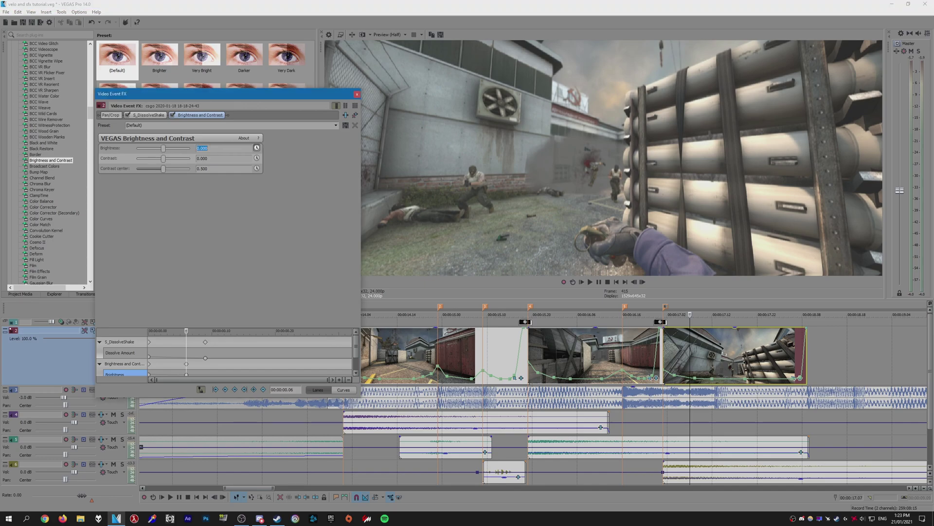
{"action": "left_click", "coordinate": [358, 95]}
Step: Play back the cut from the second to the third clip to preview the brightness flash
{"action": "left_click", "coordinate": [621, 341]}
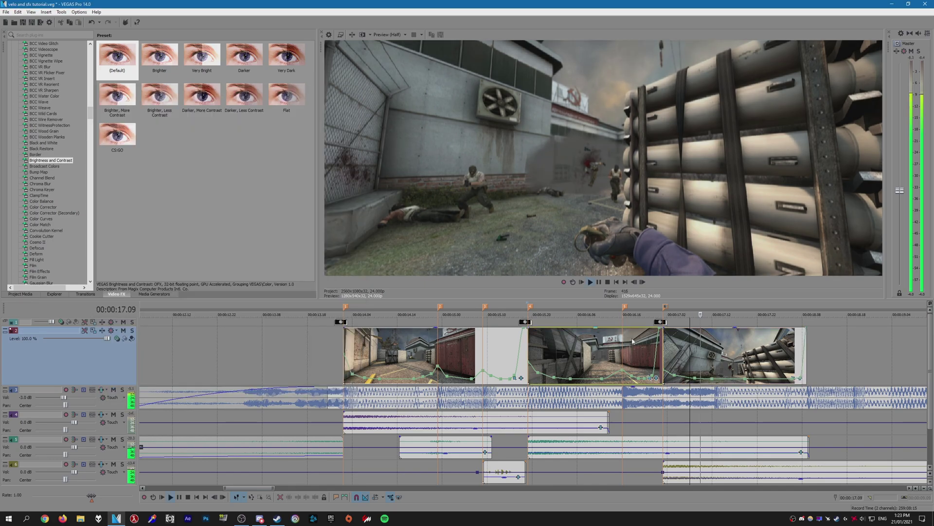
{"action": "key", "text": "space"}
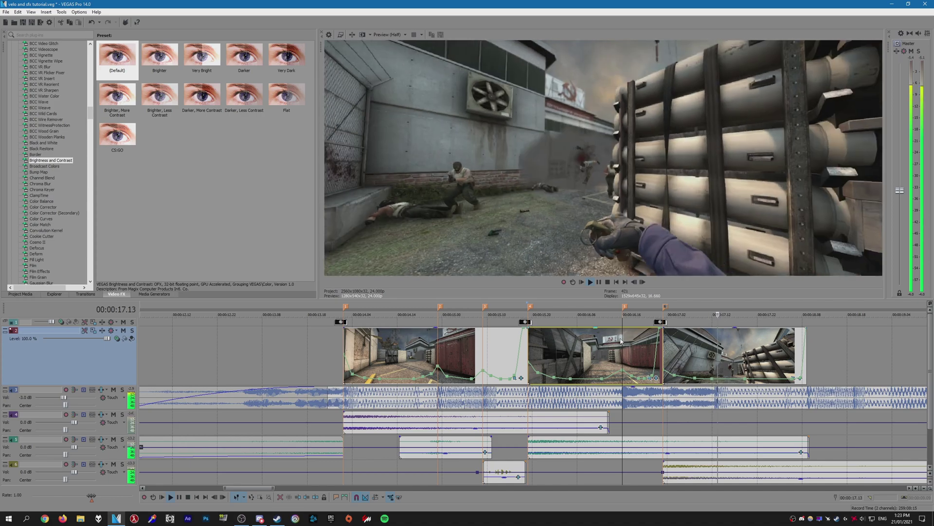
{"action": "key", "text": "space"}
{"action": "key", "text": "space"}
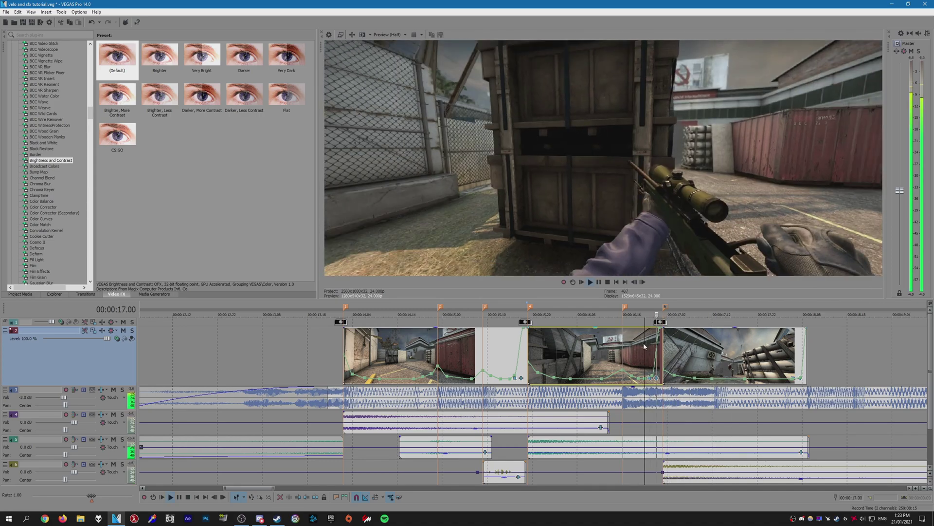
Step: Set the Brightness keyframe at the third clip's start to 0.102 and play back the cut into that clip
{"action": "key", "text": "space"}
{"action": "left_click", "coordinate": [664, 348]}
{"action": "left_click", "coordinate": [802, 381]}
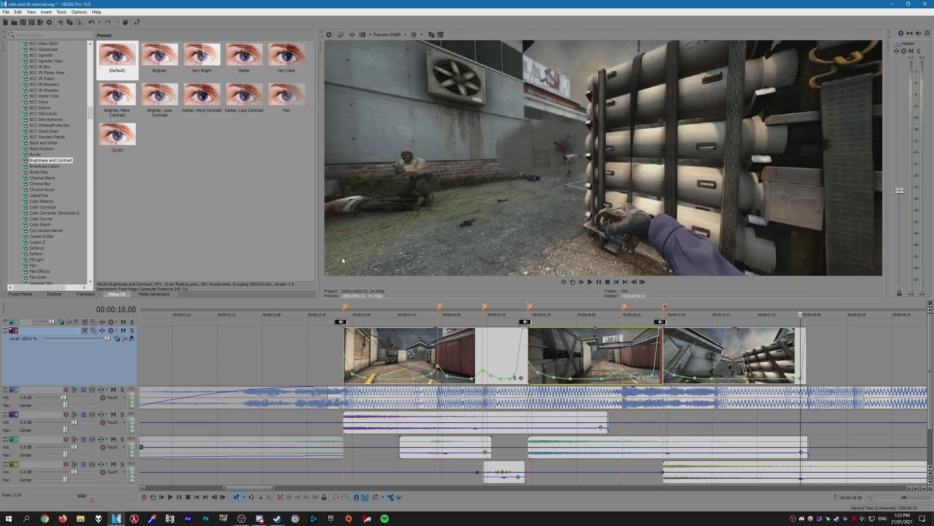
{"action": "left_click", "coordinate": [665, 362]}
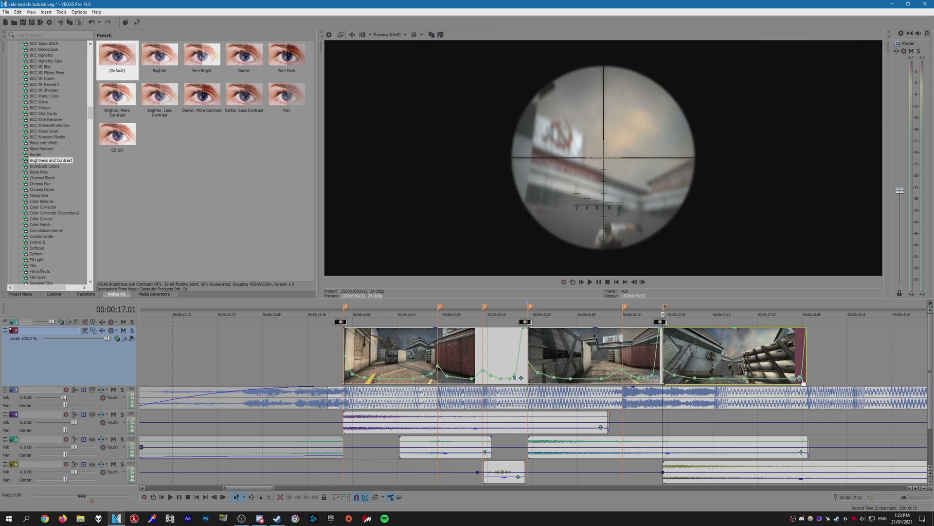
{"action": "left_click", "coordinate": [801, 378]}
{"action": "left_click", "coordinate": [167, 149]}
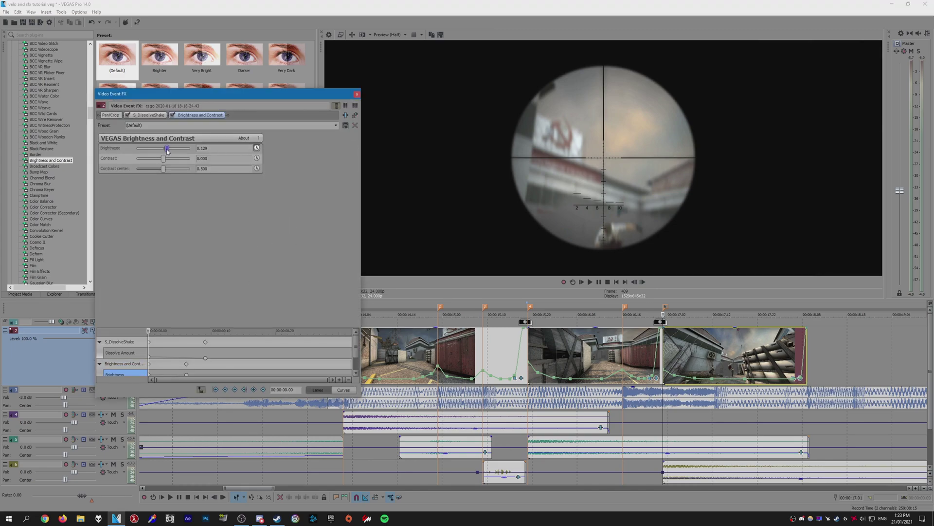
{"action": "left_click", "coordinate": [357, 94]}
{"action": "left_click", "coordinate": [623, 339]}
{"action": "key", "text": "space"}
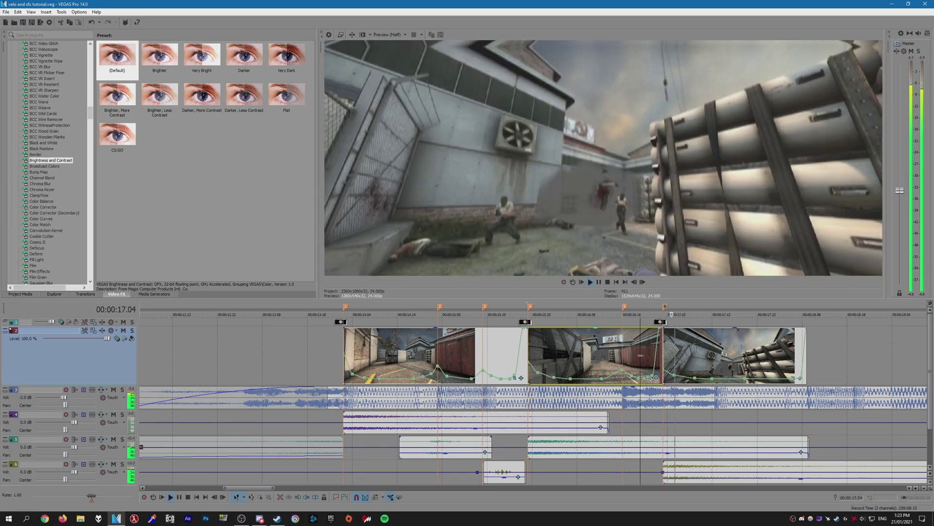
Step: Change the third clip's starting Brightness keyframe to Fast Fade, close the effect settings and preview the cut
{"action": "left_click", "coordinate": [800, 382]}
{"action": "left_click", "coordinate": [802, 379]}
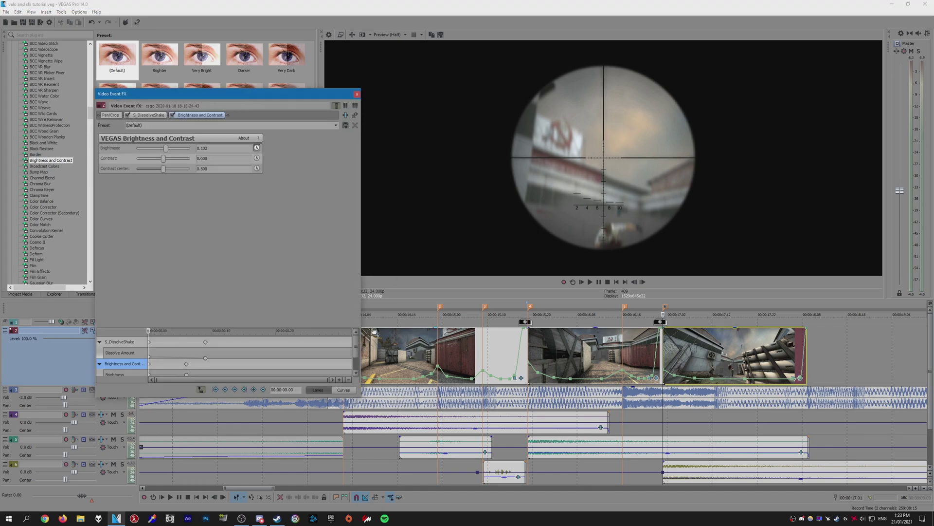
{"action": "scroll", "coordinate": [357, 353], "scroll_direction": "down", "scroll_amount": 1}
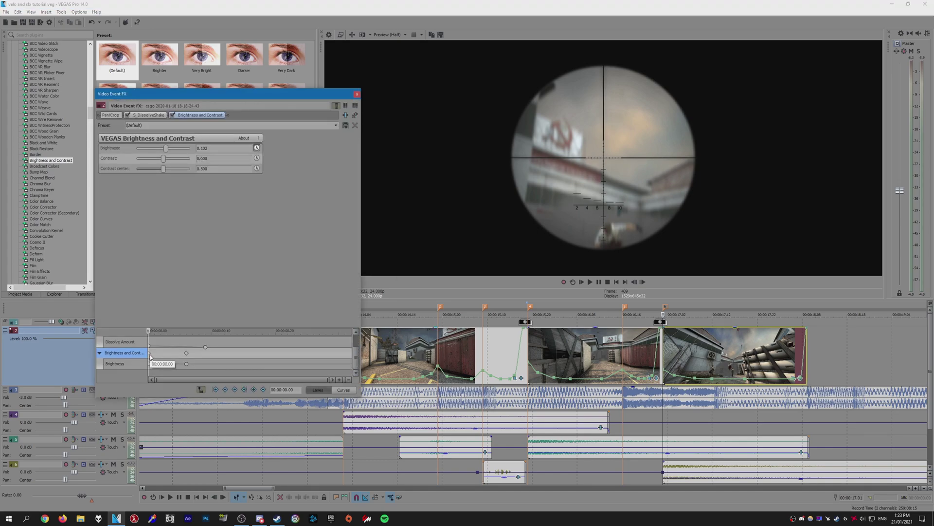
{"action": "right_click", "coordinate": [149, 365]}
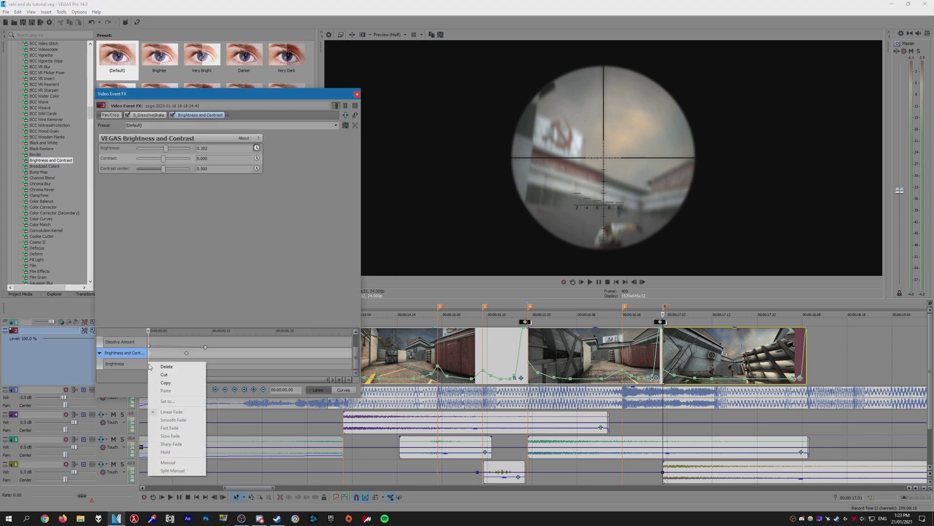
{"action": "left_click", "coordinate": [149, 366]}
{"action": "right_click", "coordinate": [150, 366]}
{"action": "left_click", "coordinate": [170, 428]}
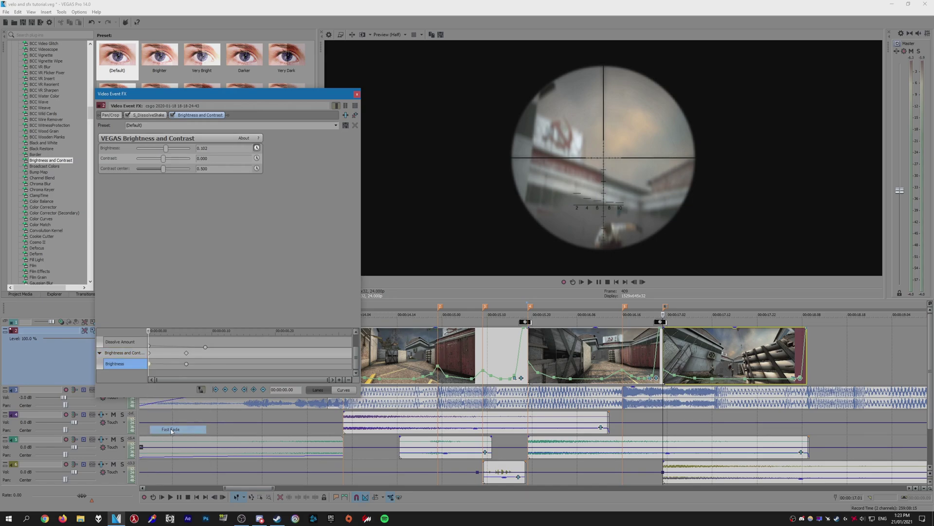
{"action": "left_click", "coordinate": [357, 93]}
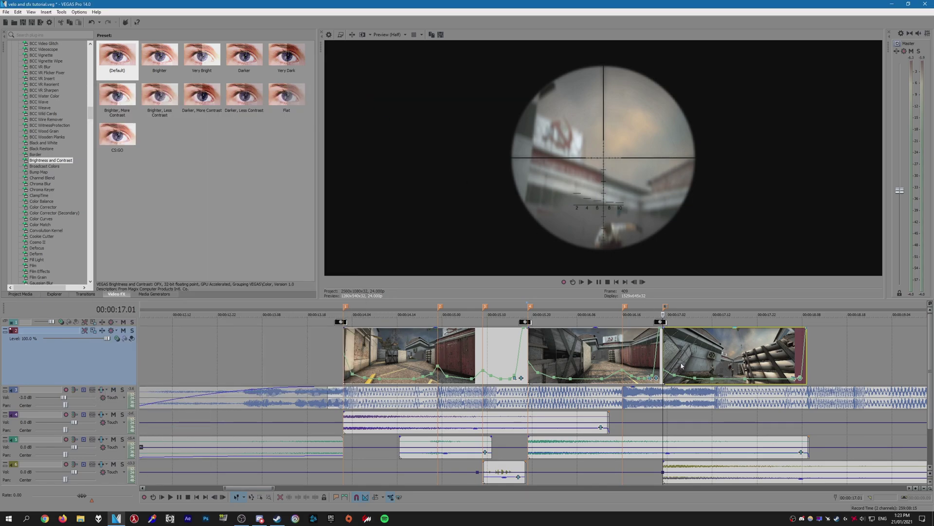
{"action": "left_click", "coordinate": [636, 364]}
{"action": "key", "text": "space"}
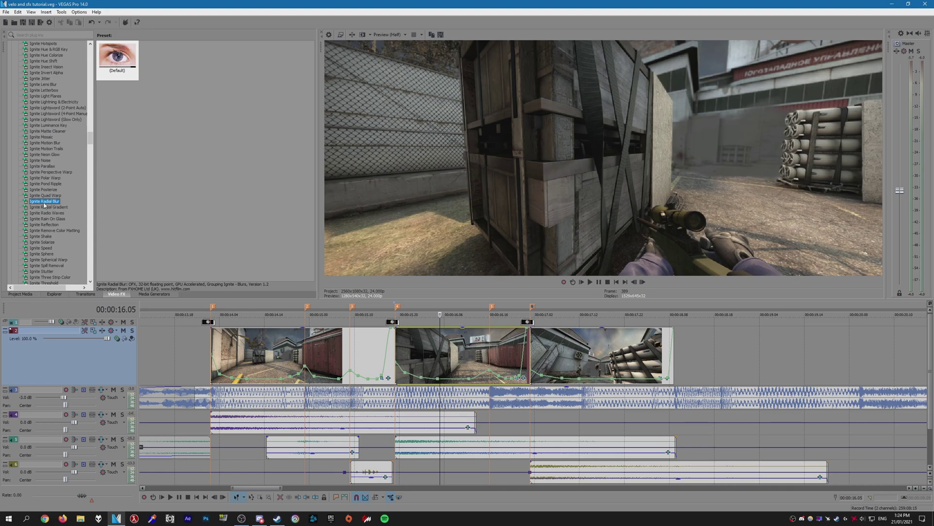
Step: Apply the default Ignite Radial Blur to the second clip and animate its Angle from 5.00 at the clip's start
{"action": "left_click_drag", "start_coordinate": [117, 56], "coordinate": [442, 349]}
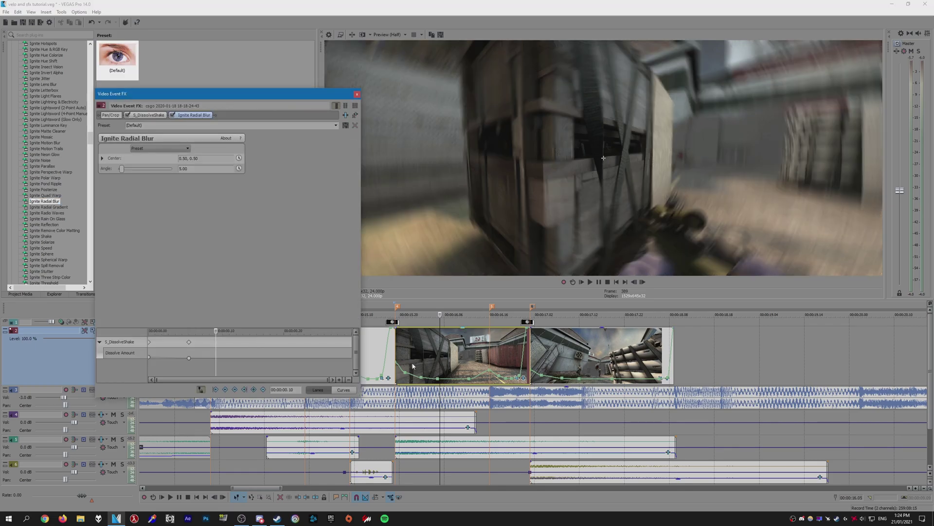
{"action": "left_click", "coordinate": [394, 352]}
{"action": "left_click", "coordinate": [643, 282]}
{"action": "left_click", "coordinate": [644, 283]}
{"action": "left_click", "coordinate": [643, 283]}
{"action": "left_click", "coordinate": [643, 283]}
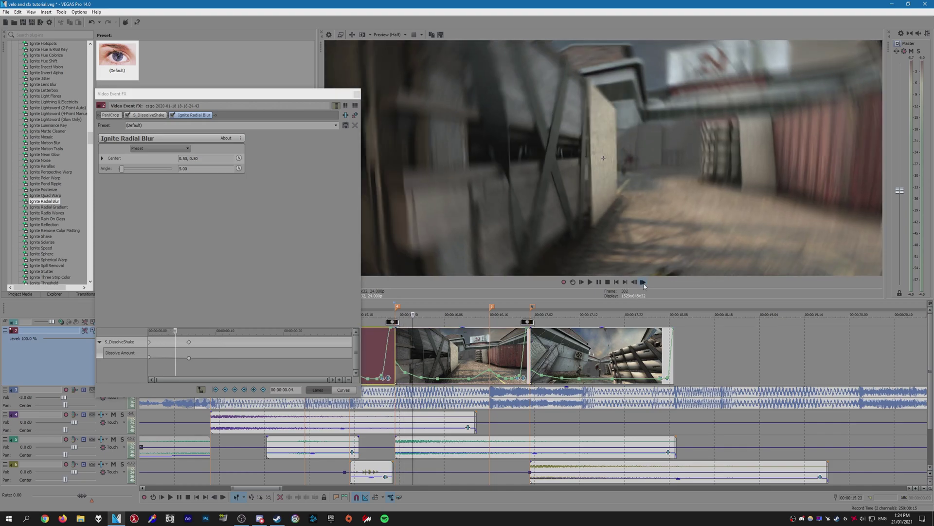
{"action": "left_click", "coordinate": [642, 281]}
{"action": "left_click", "coordinate": [642, 282]}
{"action": "left_click", "coordinate": [397, 338]}
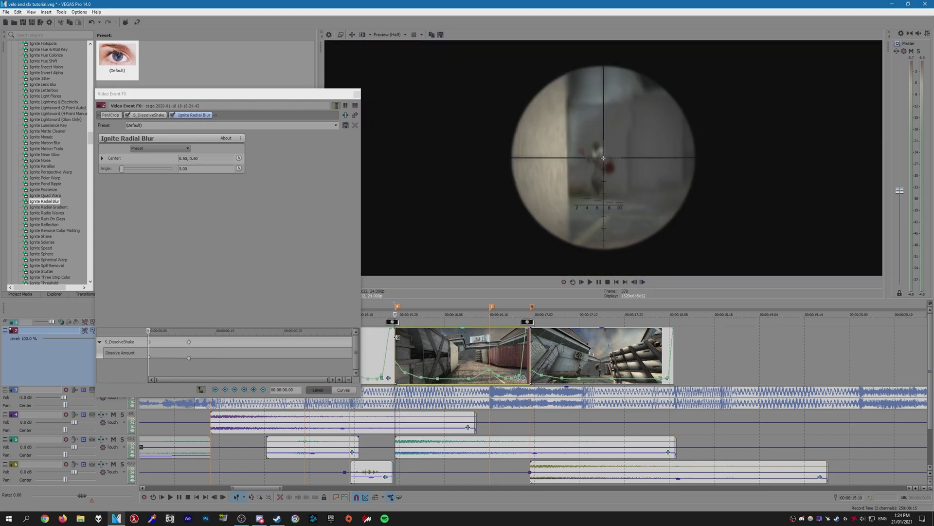
{"action": "left_click", "coordinate": [239, 168]}
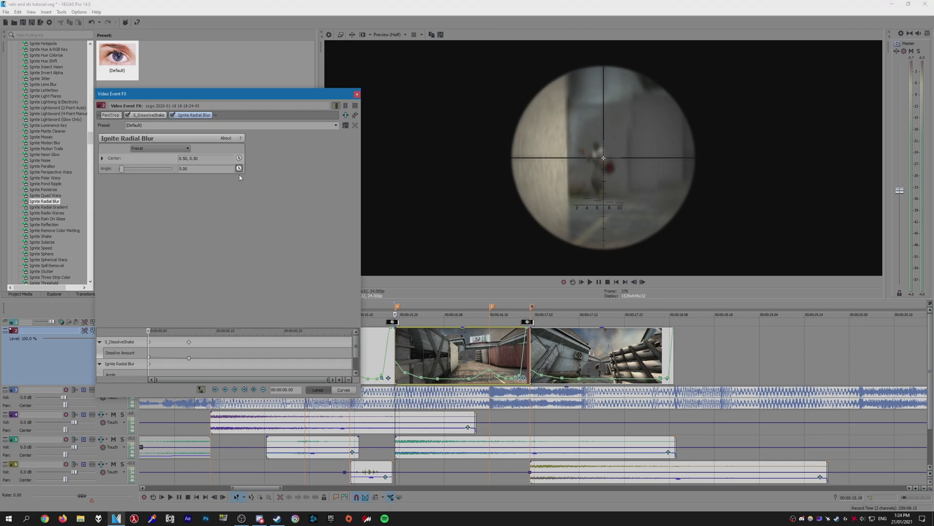
Step: Add a radial blur Angle keyframe of 0.00 four frames into the second clip
{"action": "left_click", "coordinate": [642, 282]}
{"action": "left_click", "coordinate": [642, 282]}
{"action": "left_click", "coordinate": [642, 282]}
{"action": "left_click", "coordinate": [643, 282]}
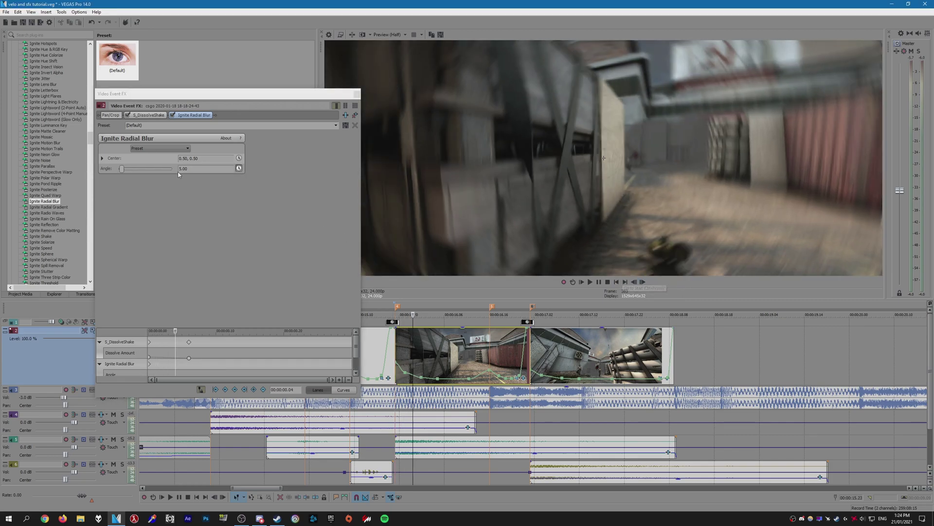
{"action": "left_click_drag", "start_coordinate": [121, 169], "coordinate": [116, 169]}
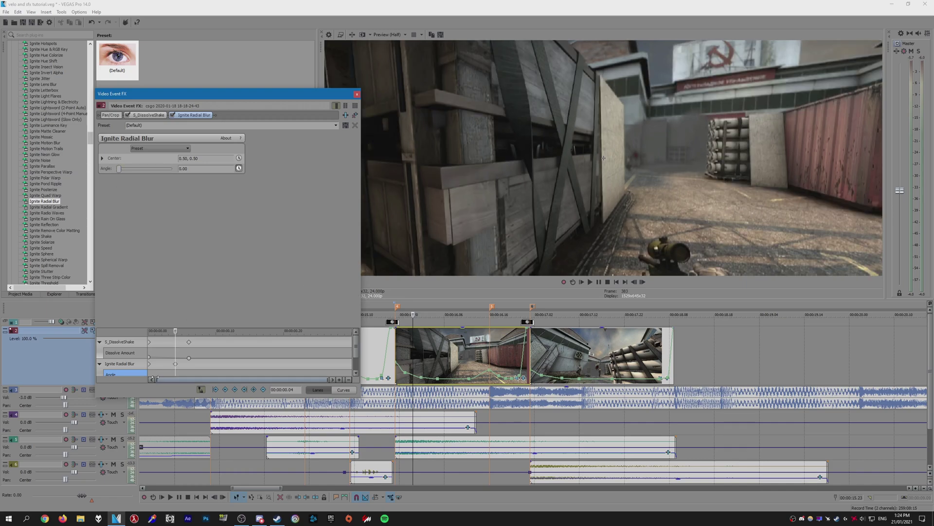
Step: Change the fade type of the second clip's starting Angle keyframe, close the effect settings and preview the cut
{"action": "left_click", "coordinate": [149, 364]}
{"action": "left_click_drag", "start_coordinate": [356, 345], "coordinate": [356, 361]}
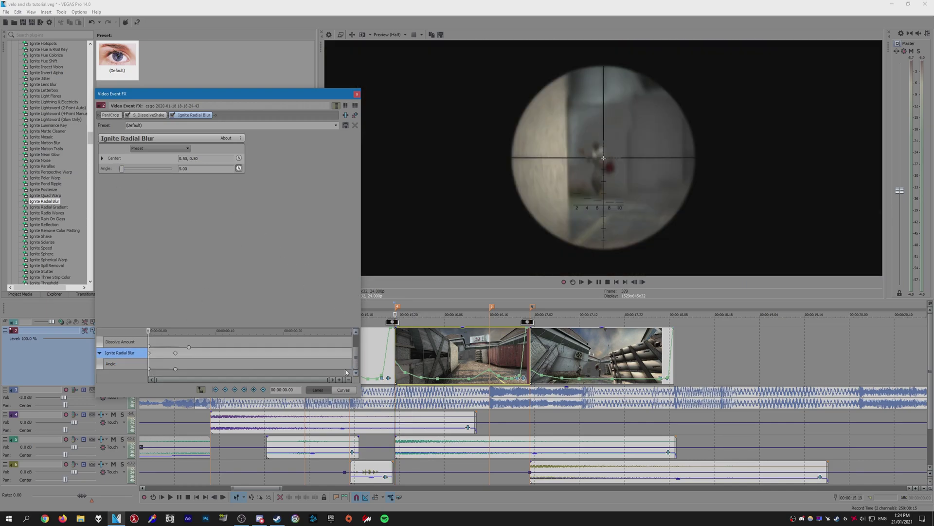
{"action": "right_click", "coordinate": [150, 369]}
{"action": "left_click", "coordinate": [172, 436]}
{"action": "left_click", "coordinate": [357, 94]}
{"action": "left_click", "coordinate": [373, 348]}
{"action": "key", "text": "space"}
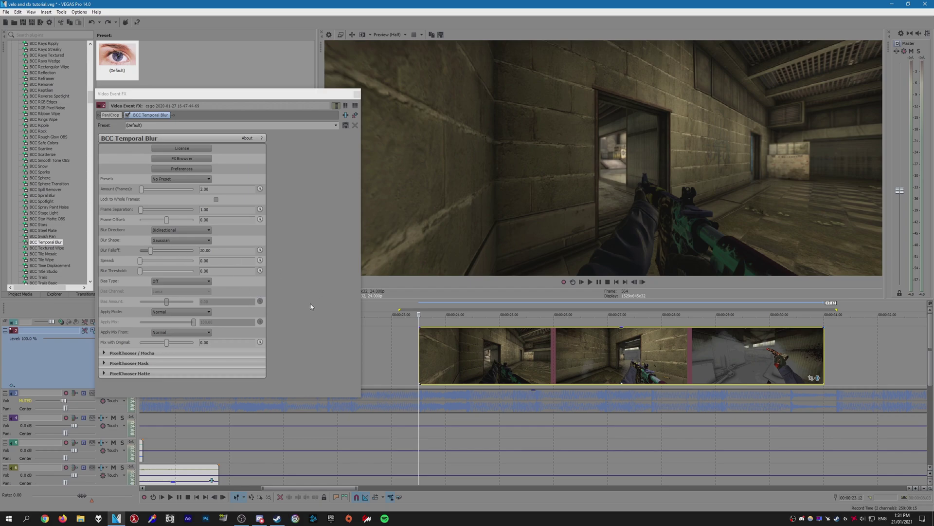
Step: Play back the indoor rifle footage to preview the BCC Temporal Blur effect
{"action": "key", "text": "space"}
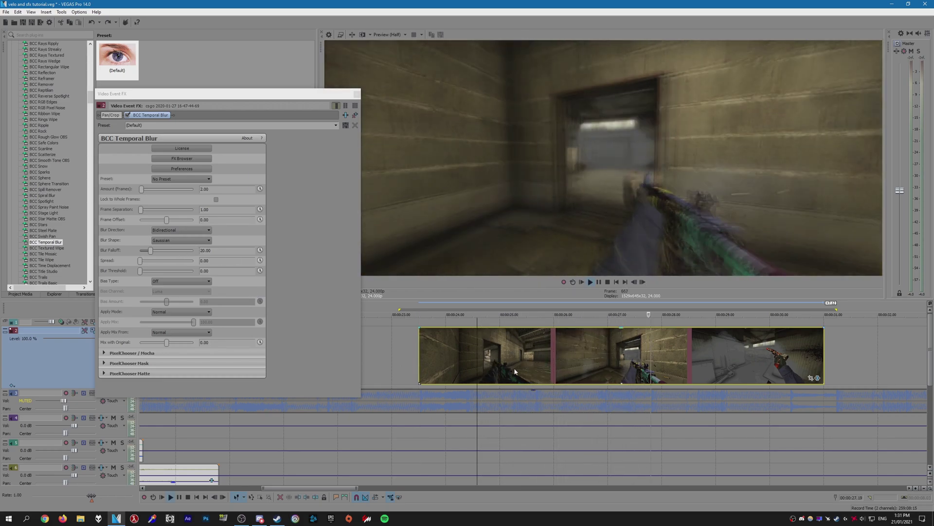
{"action": "left_click", "coordinate": [495, 364]}
{"action": "key", "text": "space"}
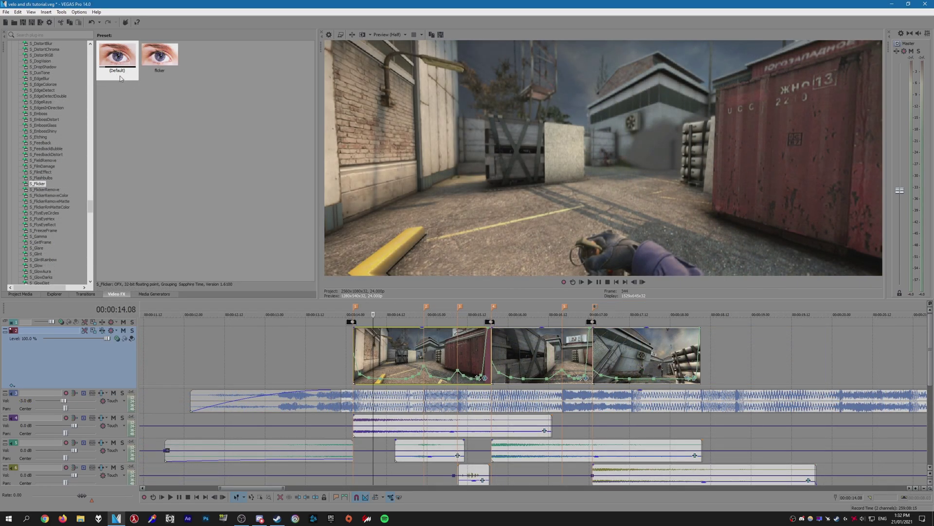
Step: Apply the default S_Flicker effect to the first clip, with animated Amplitude of 0.156 at the clip's start
{"action": "left_click", "coordinate": [116, 80]}
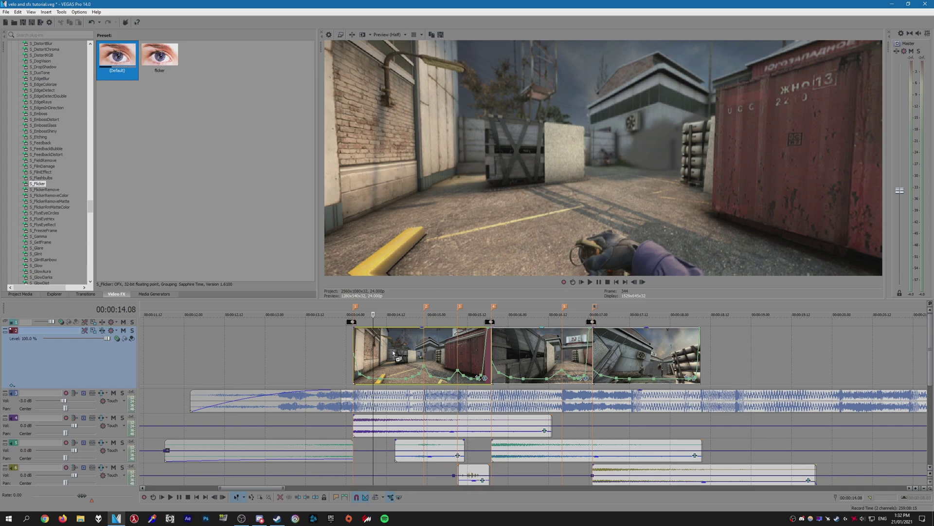
{"action": "left_click_drag", "start_coordinate": [393, 353], "coordinate": [393, 353]}
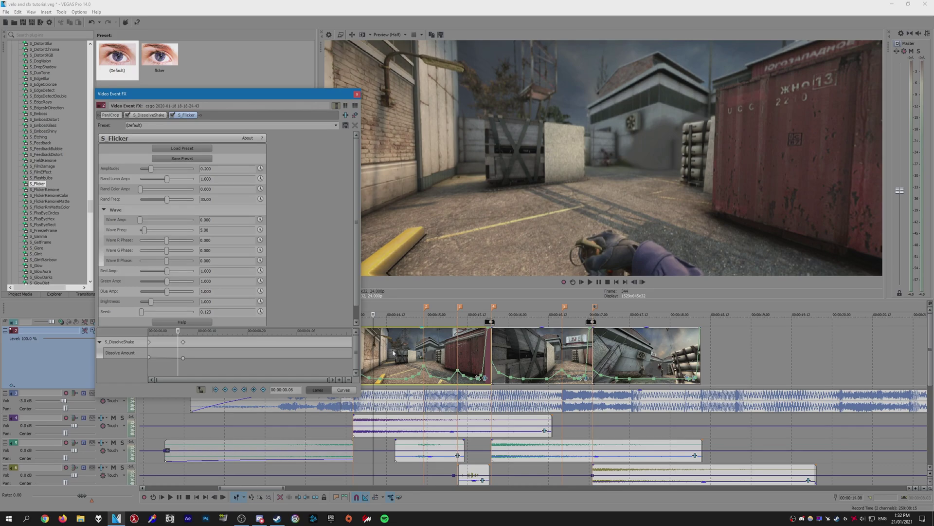
{"action": "left_click", "coordinate": [149, 335]}
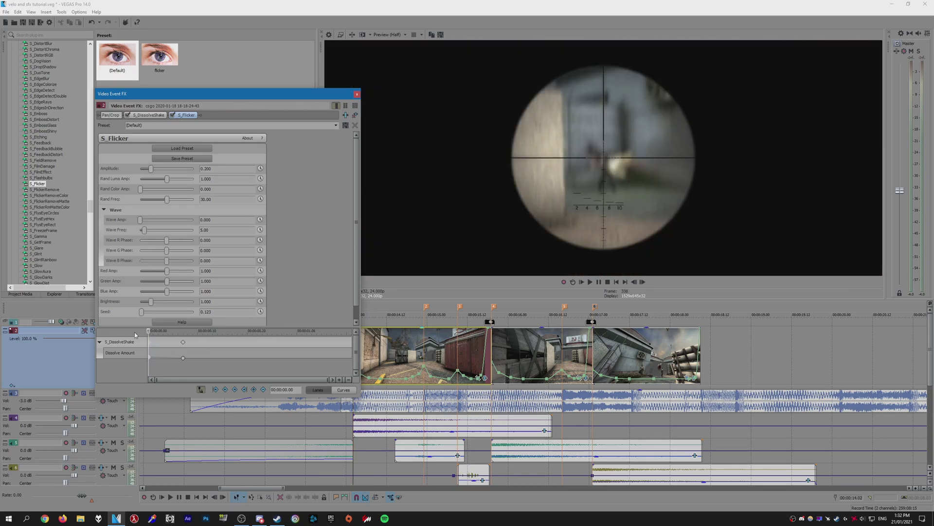
{"action": "left_click_drag", "start_coordinate": [150, 170], "coordinate": [148, 171]}
{"action": "left_click", "coordinate": [260, 169]}
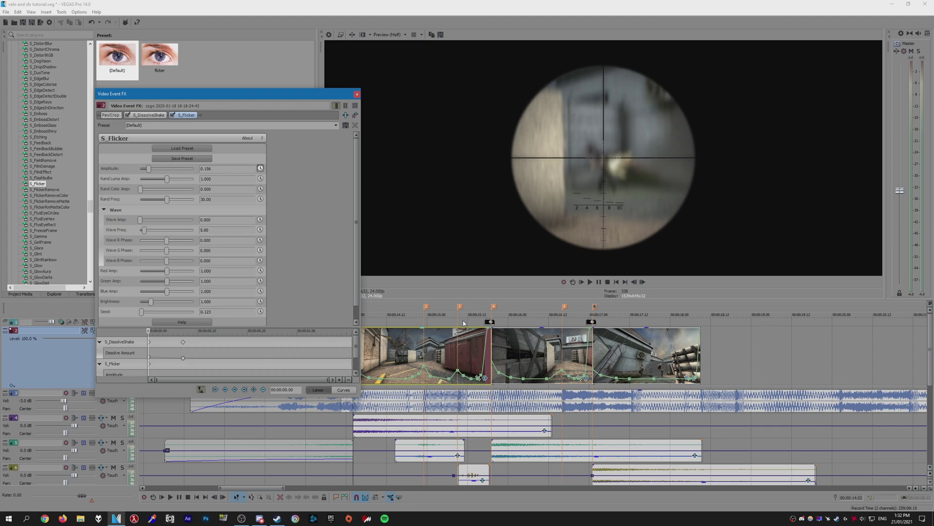
Step: Add an S_Flicker Amplitude keyframe of 0.069 eight frames into the first clip and close the effect settings
{"action": "left_click", "coordinate": [643, 283]}
{"action": "left_click", "coordinate": [643, 284]}
{"action": "left_click", "coordinate": [644, 283]}
{"action": "left_click", "coordinate": [644, 284]}
{"action": "left_click", "coordinate": [643, 284]}
{"action": "left_click", "coordinate": [643, 283]}
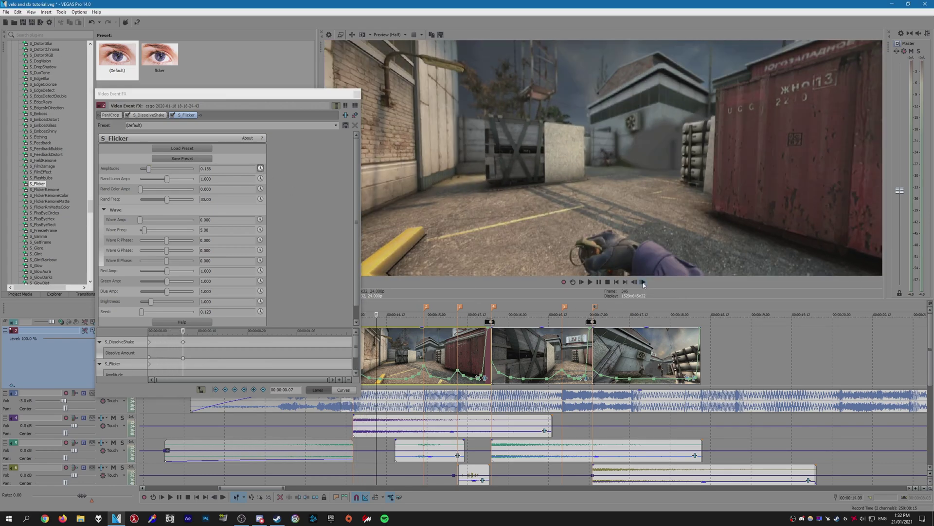
{"action": "left_click", "coordinate": [644, 284]}
{"action": "left_click", "coordinate": [642, 282]}
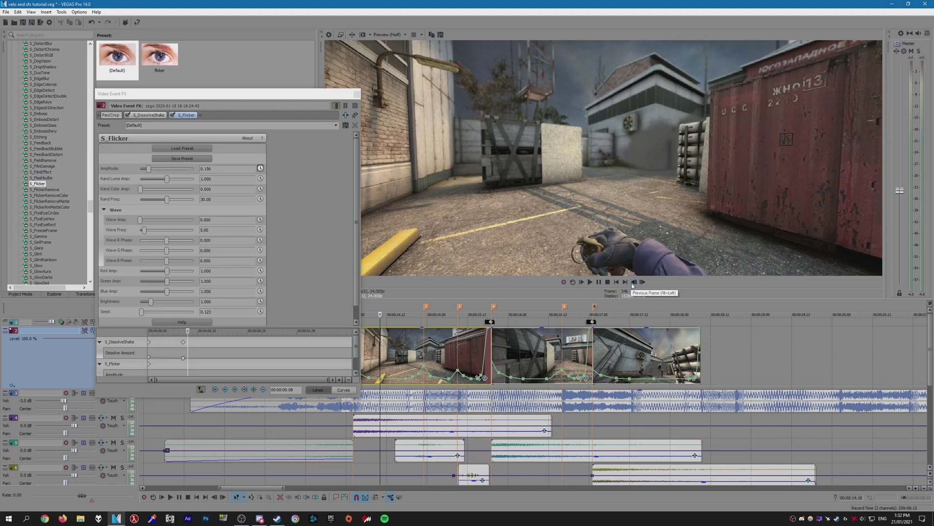
{"action": "left_click_drag", "start_coordinate": [148, 169], "coordinate": [144, 174]}
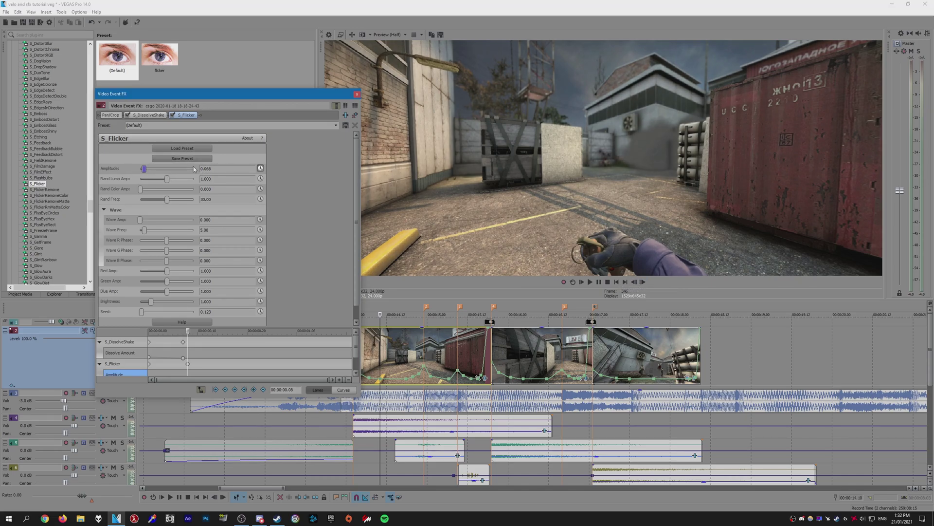
{"action": "left_click", "coordinate": [357, 94]}
Step: Play the timeline from just before the first clip to preview the flicker
{"action": "left_click", "coordinate": [319, 360]}
{"action": "key", "text": "space"}
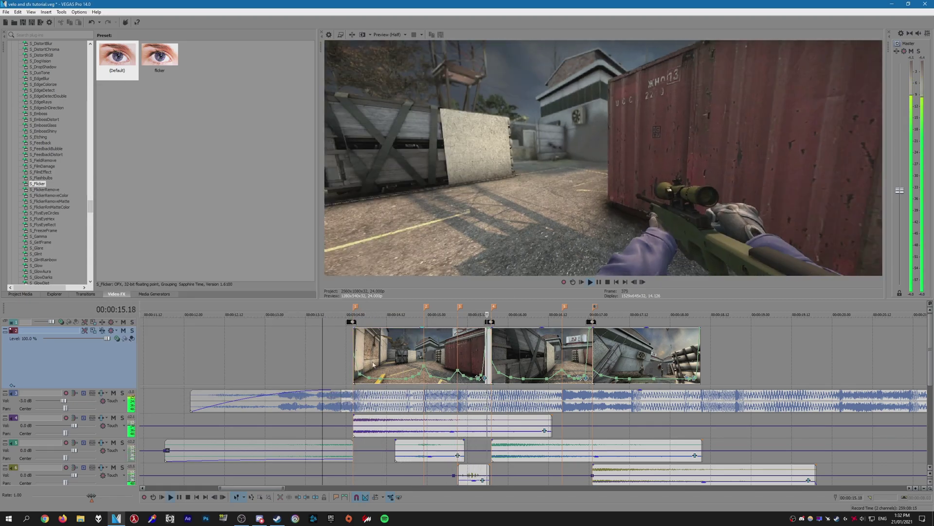
{"action": "key", "text": "space"}
{"action": "key", "text": "space"}
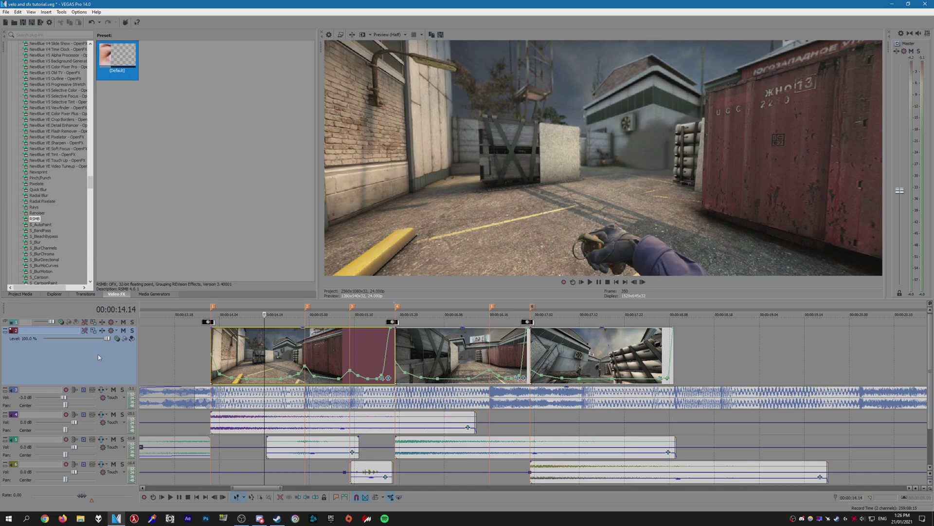
Step: Apply the default RSMB effect to the whole video track, adjust its Main_BG Blur Amt and preview the first clip
{"action": "left_click_drag", "start_coordinate": [125, 77], "coordinate": [45, 352]}
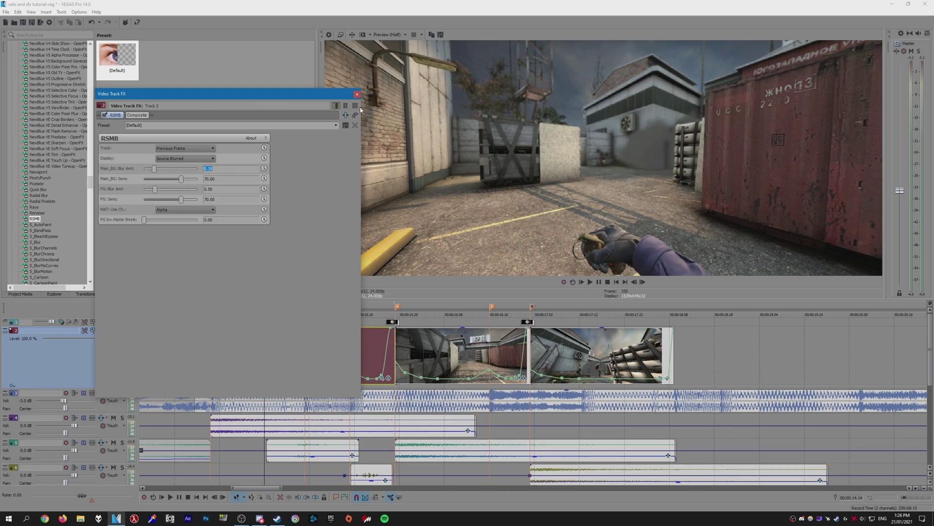
{"action": "left_click", "coordinate": [357, 94]}
{"action": "left_click_drag", "start_coordinate": [166, 364], "coordinate": [404, 364]}
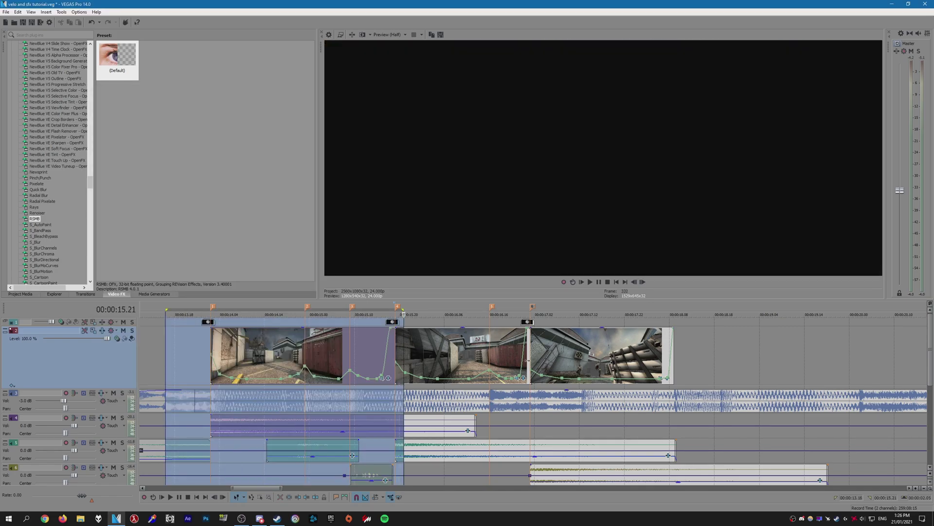
{"action": "left_click", "coordinate": [187, 363]}
{"action": "key", "text": "space"}
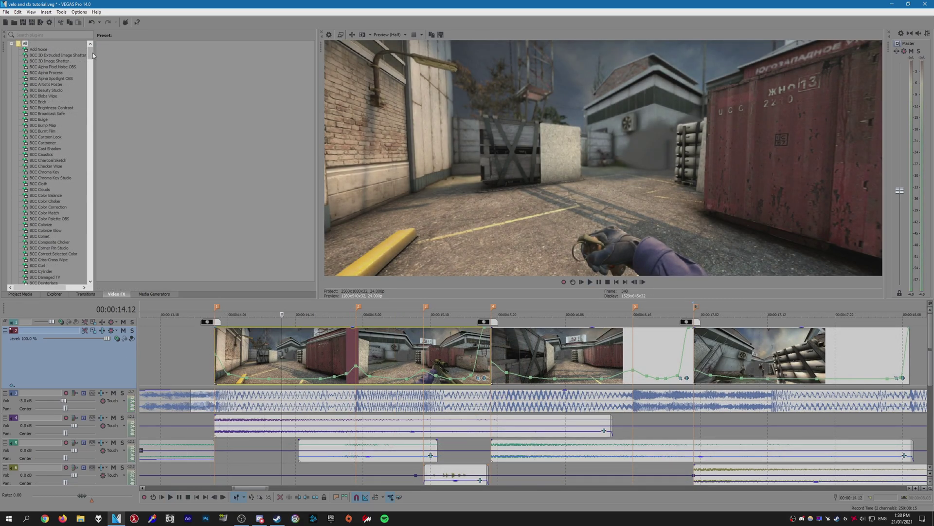
Step: Apply the default Looks effect to the whole video track and open its look editor
{"action": "left_click_drag", "start_coordinate": [91, 52], "coordinate": [84, 181]}
{"action": "scroll", "coordinate": [39, 255], "scroll_direction": "down", "scroll_amount": 2}
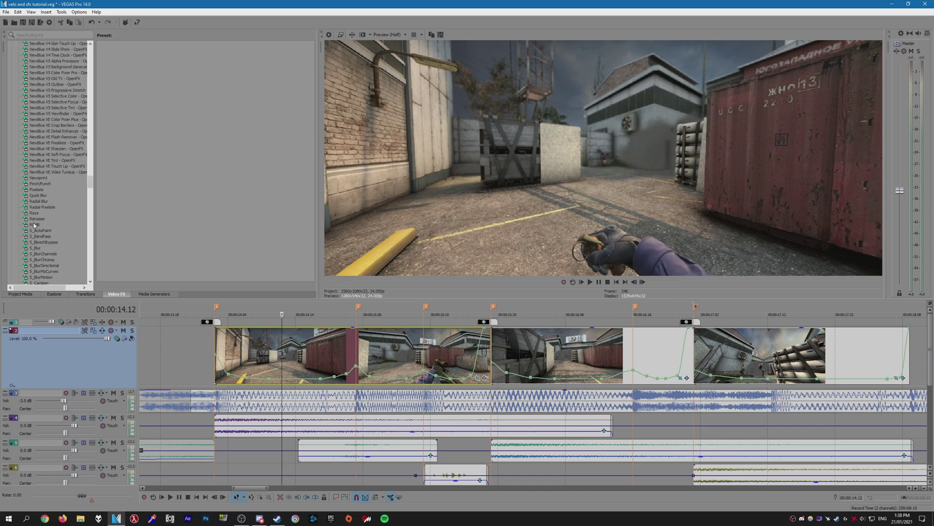
{"action": "left_click", "coordinate": [34, 209]}
{"action": "key", "text": "l"}
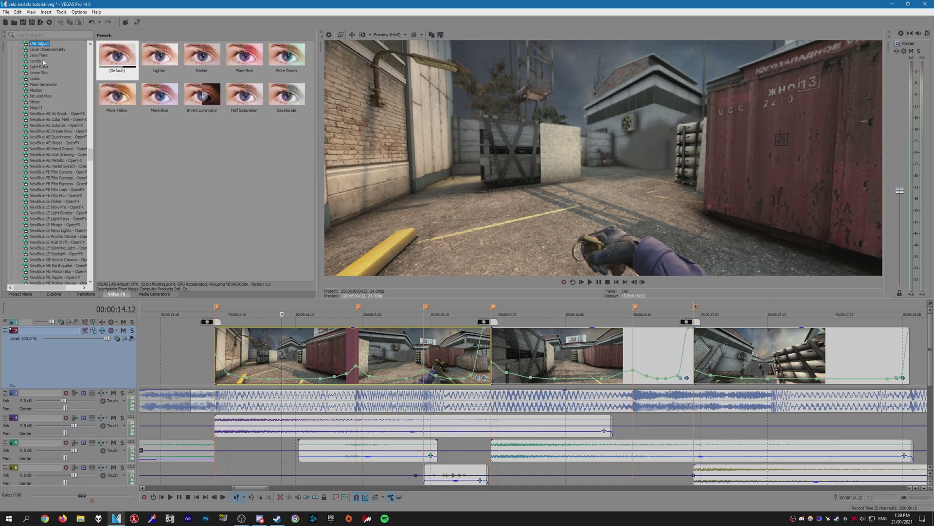
{"action": "left_click", "coordinate": [44, 79]}
{"action": "left_click_drag", "start_coordinate": [117, 56], "coordinate": [257, 232]}
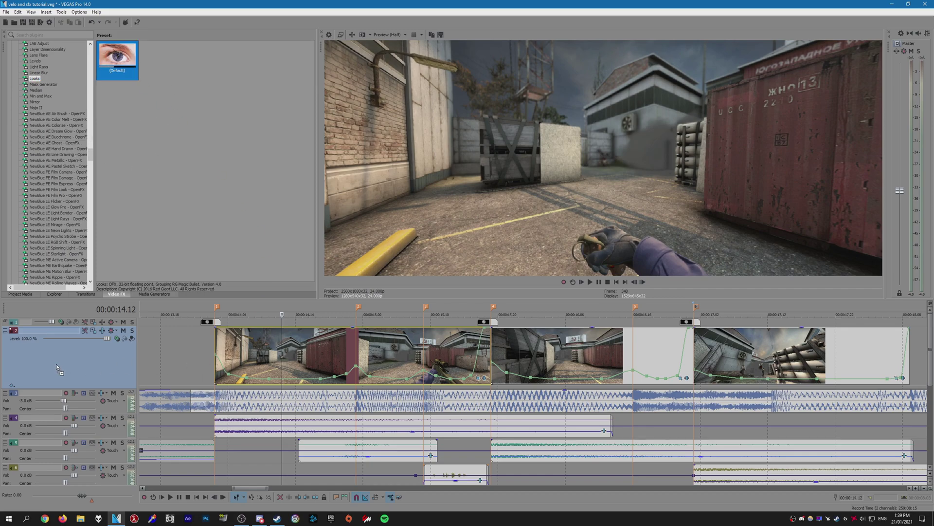
{"action": "left_click_drag", "start_coordinate": [57, 363], "coordinate": [57, 363]}
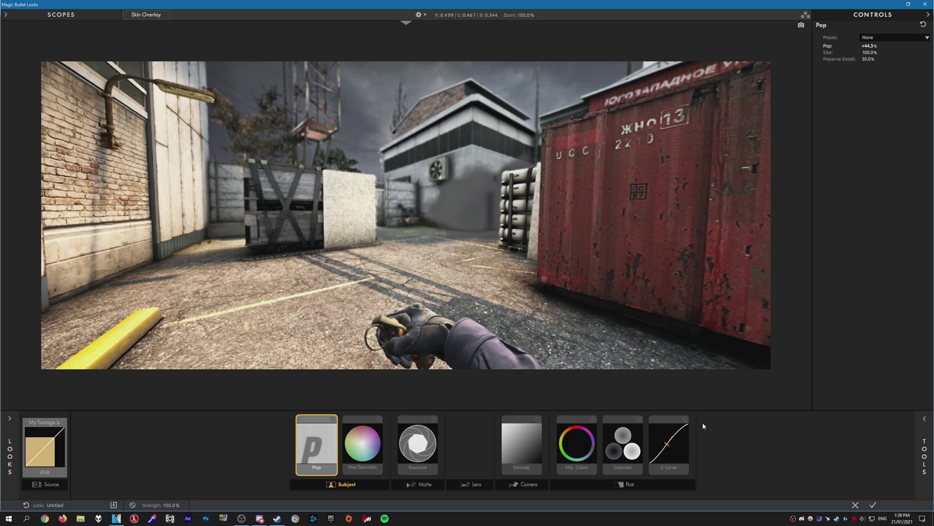
Step: Accept the look built from Pop, Hue/Saturation, Exposure, Contrast, HSL Colors, Colorista and S Curve, and close the effect settings
{"action": "left_click", "coordinate": [872, 504]}
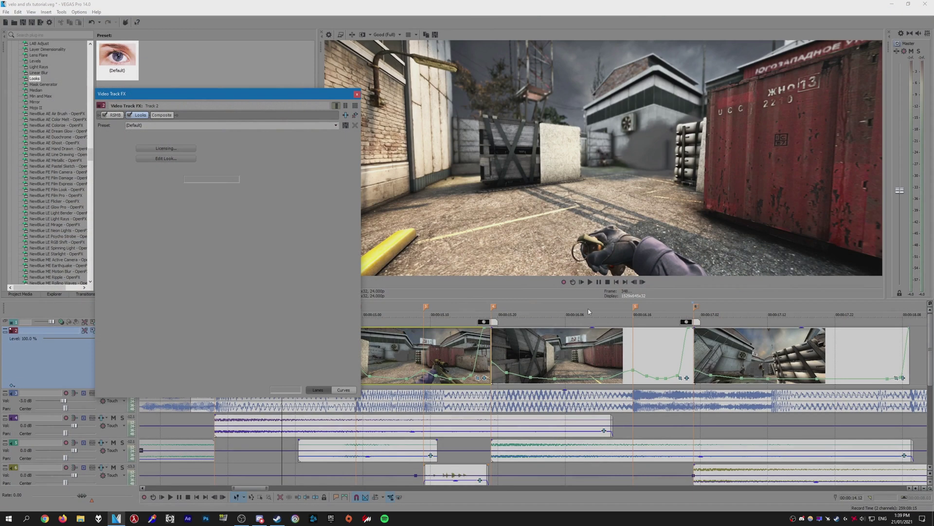
{"action": "left_click", "coordinate": [244, 178]}
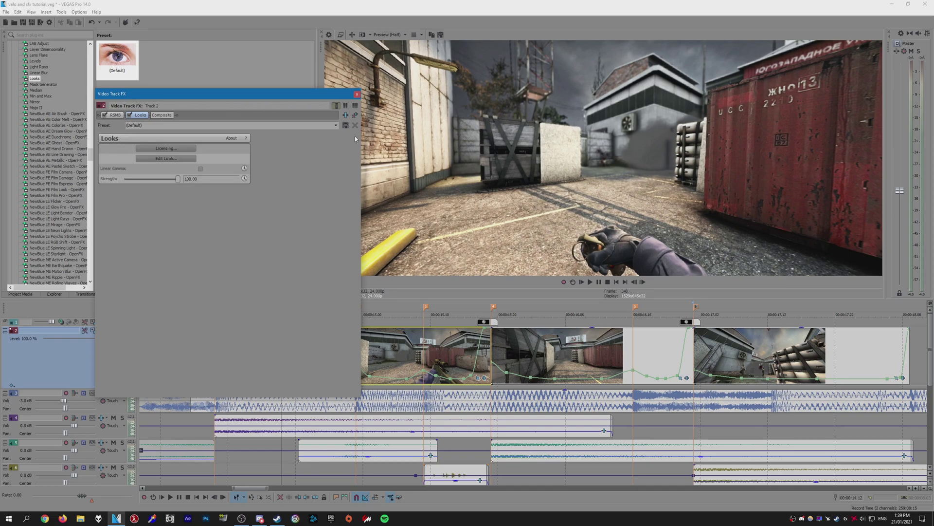
{"action": "left_click", "coordinate": [357, 95]}
Step: Check the color grading on frames in the middle of the second and third clips
{"action": "left_click", "coordinate": [538, 353]}
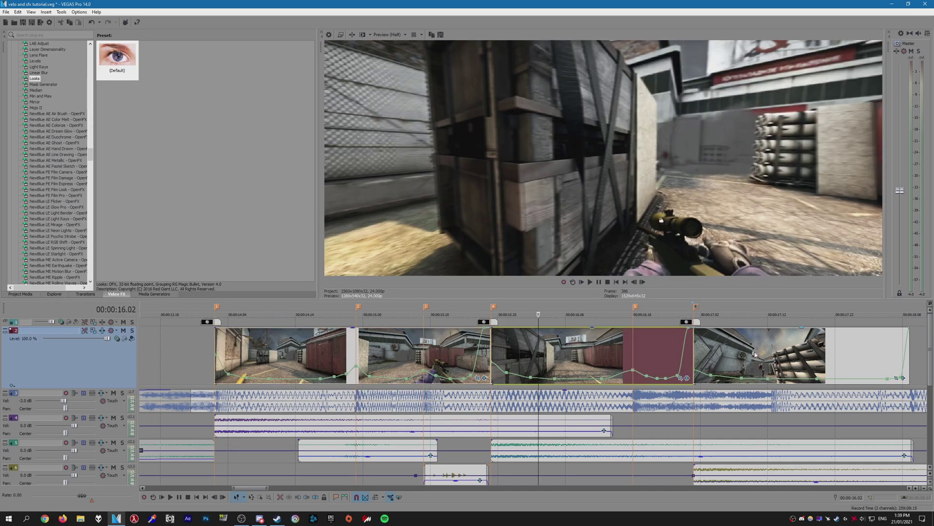
{"action": "left_click", "coordinate": [754, 352]}
{"action": "scroll", "coordinate": [774, 392], "scroll_direction": "down", "scroll_amount": 4}
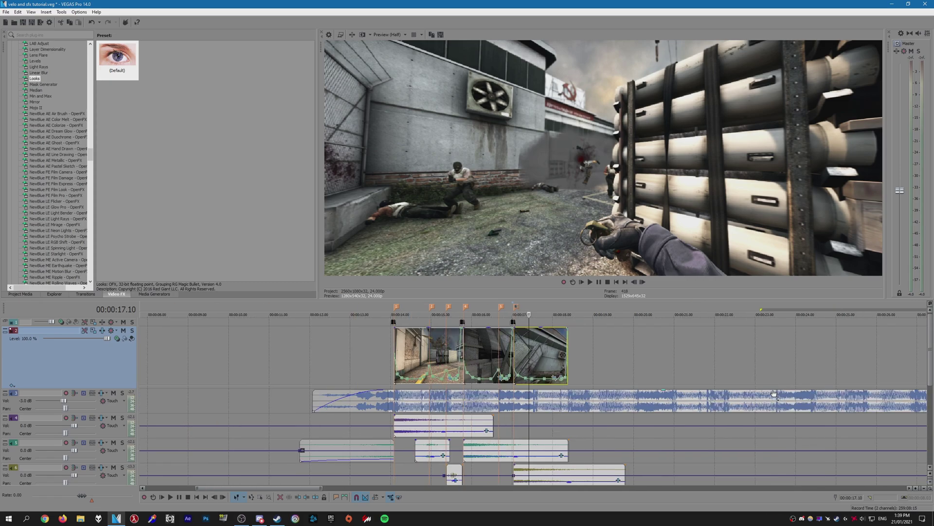
Step: Select a time range spanning all three clips and check the graded frames in the second and first clips
{"action": "left_click_drag", "start_coordinate": [606, 364], "coordinate": [633, 364]}
{"action": "left_click", "coordinate": [366, 371]}
{"action": "left_click", "coordinate": [487, 354]}
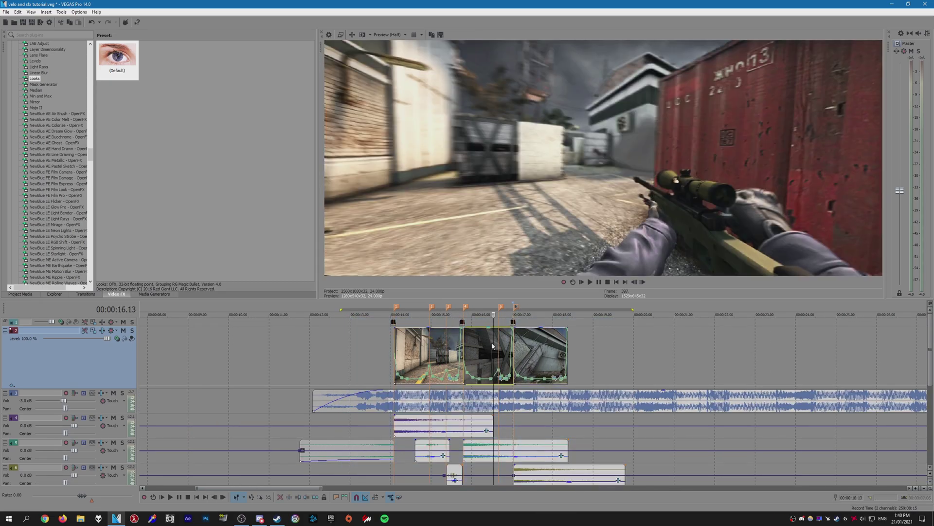
{"action": "left_click", "coordinate": [493, 346]}
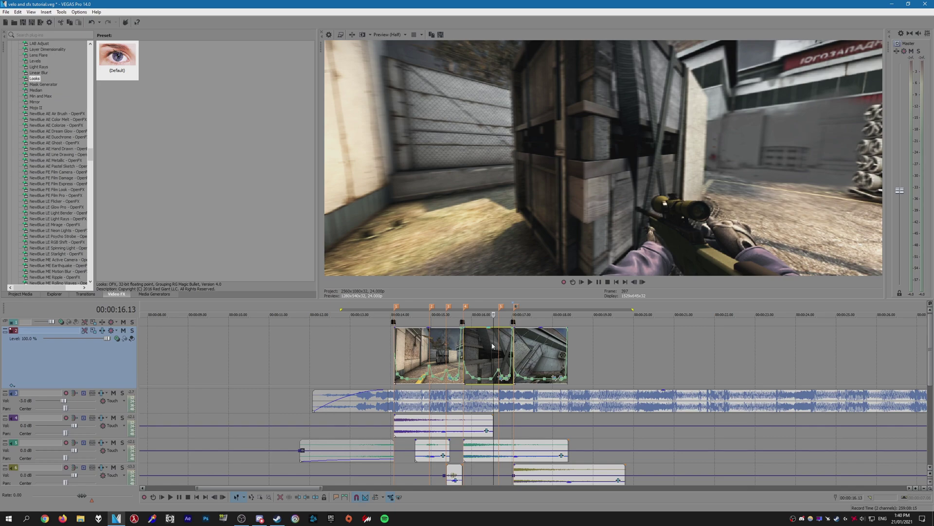
{"action": "left_click", "coordinate": [424, 350]}
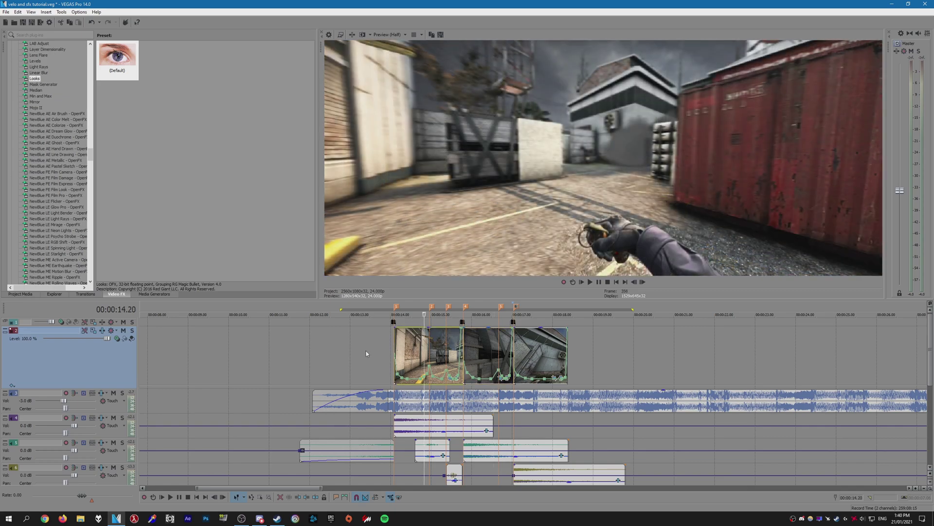